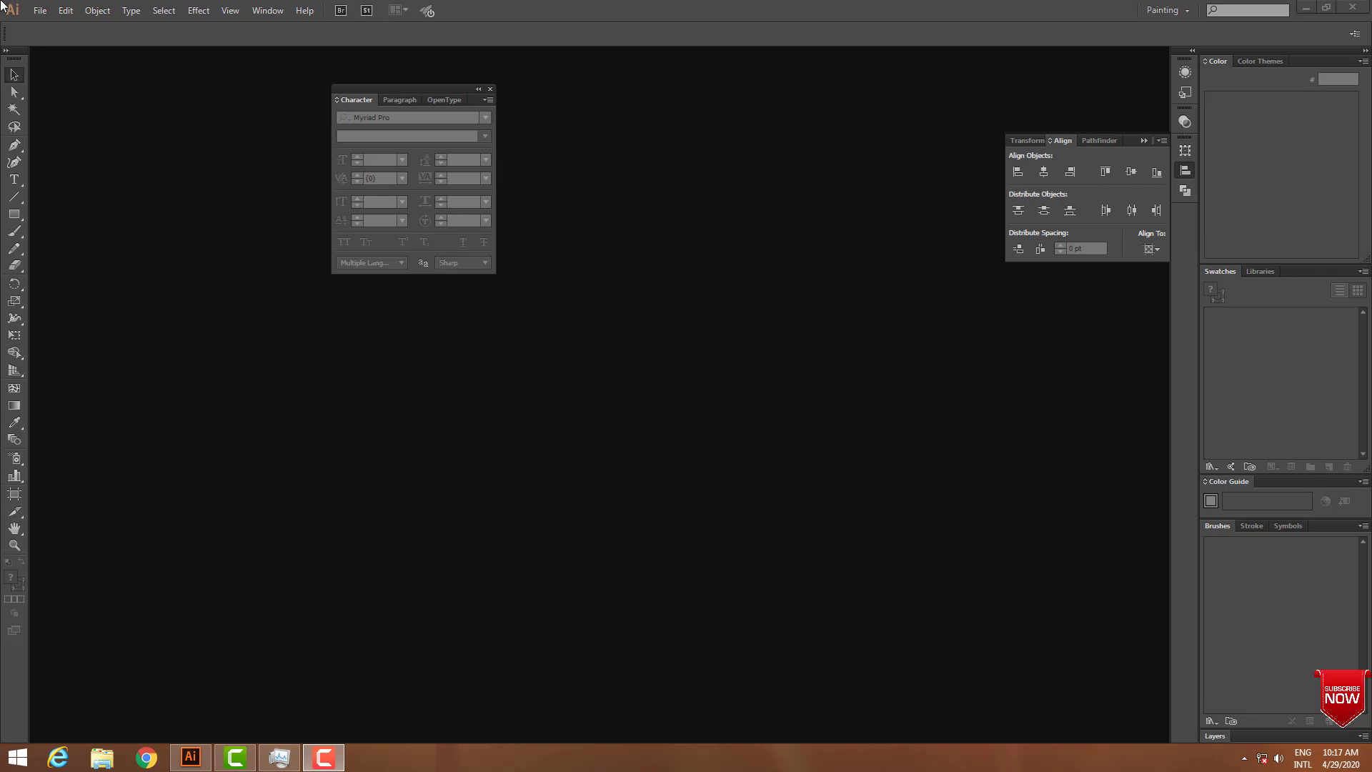
# Create a new Letter-size print document
pyautogui.click(40, 10)
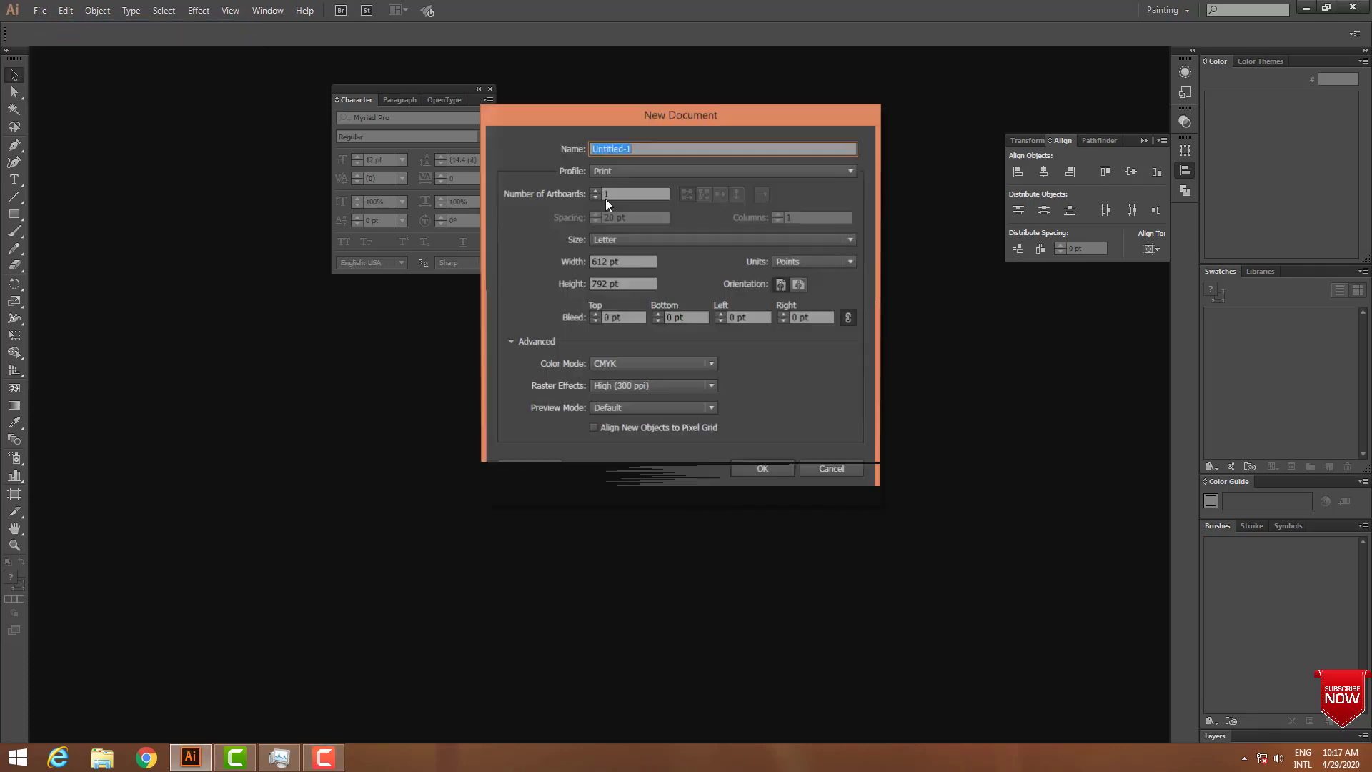
pyautogui.click(660, 363)
pyautogui.click(775, 466)
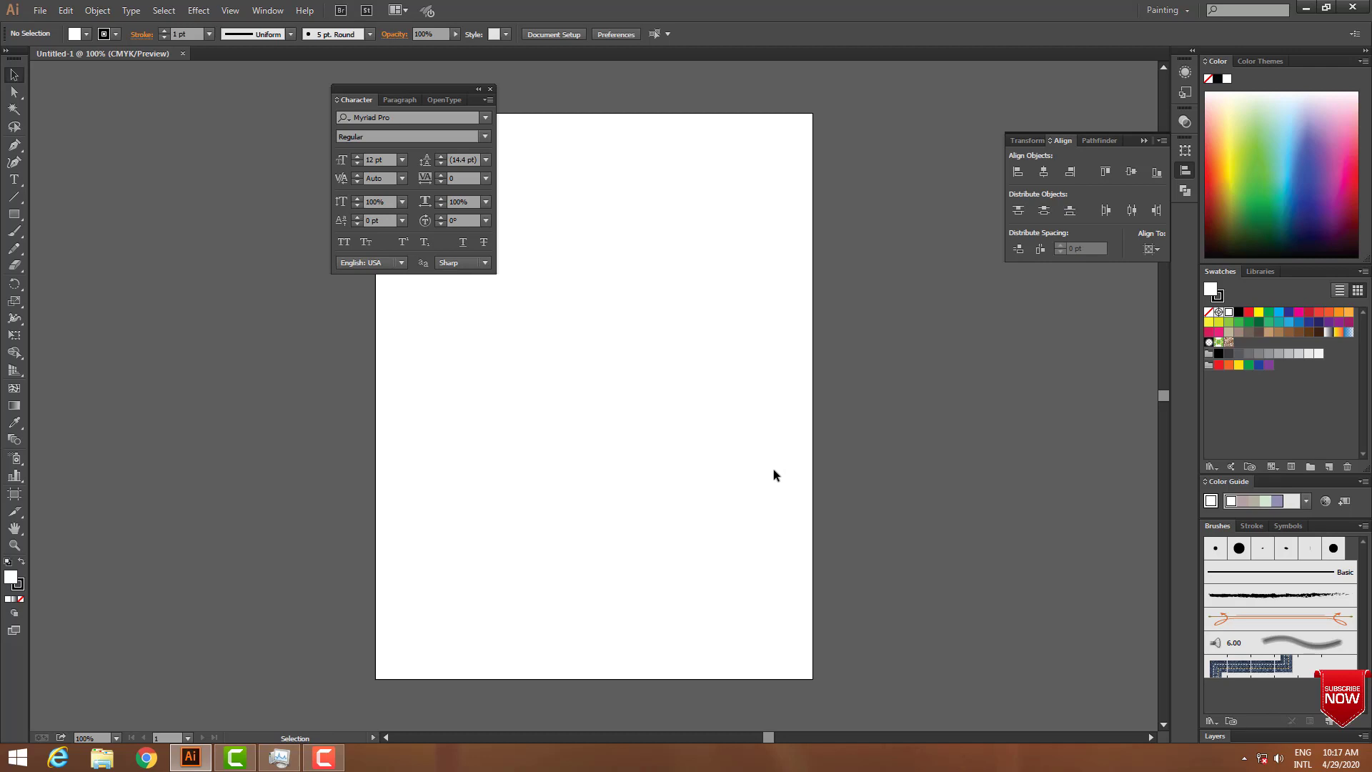
# Draw a square near the page centre and raise its stroke to 20 pt
pyautogui.moveTo(14, 214); pyautogui.dragTo(63, 213)
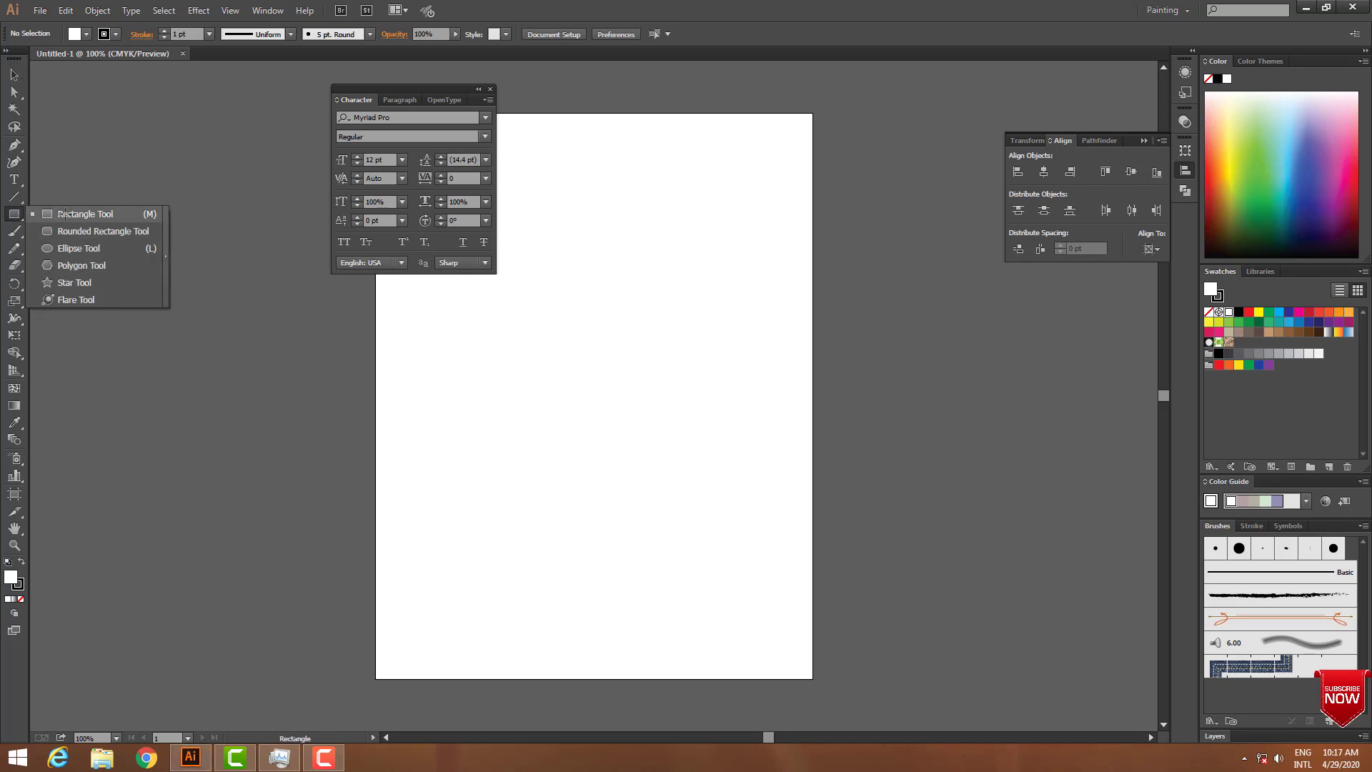
pyautogui.moveTo(521, 366); pyautogui.dragTo(710, 546)
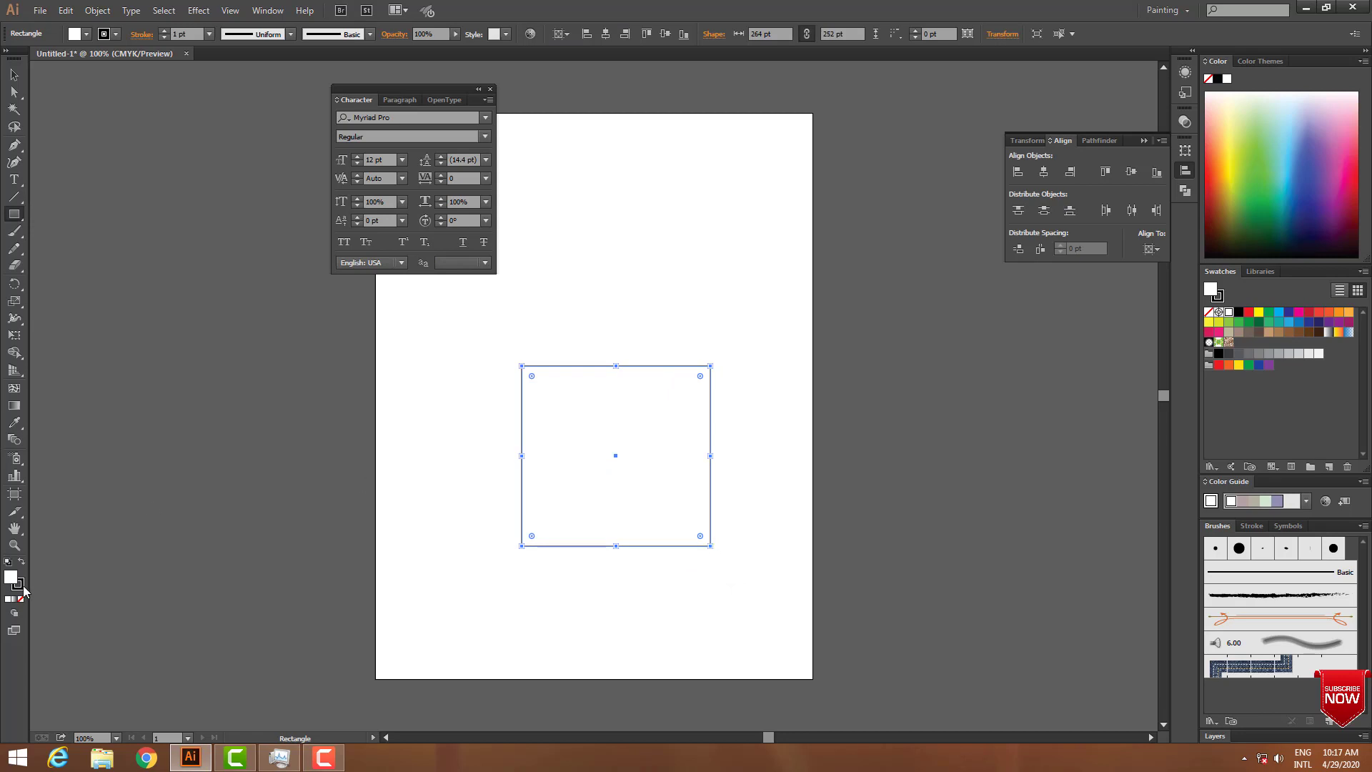
pyautogui.click(18, 585)
pyautogui.click(190, 35)
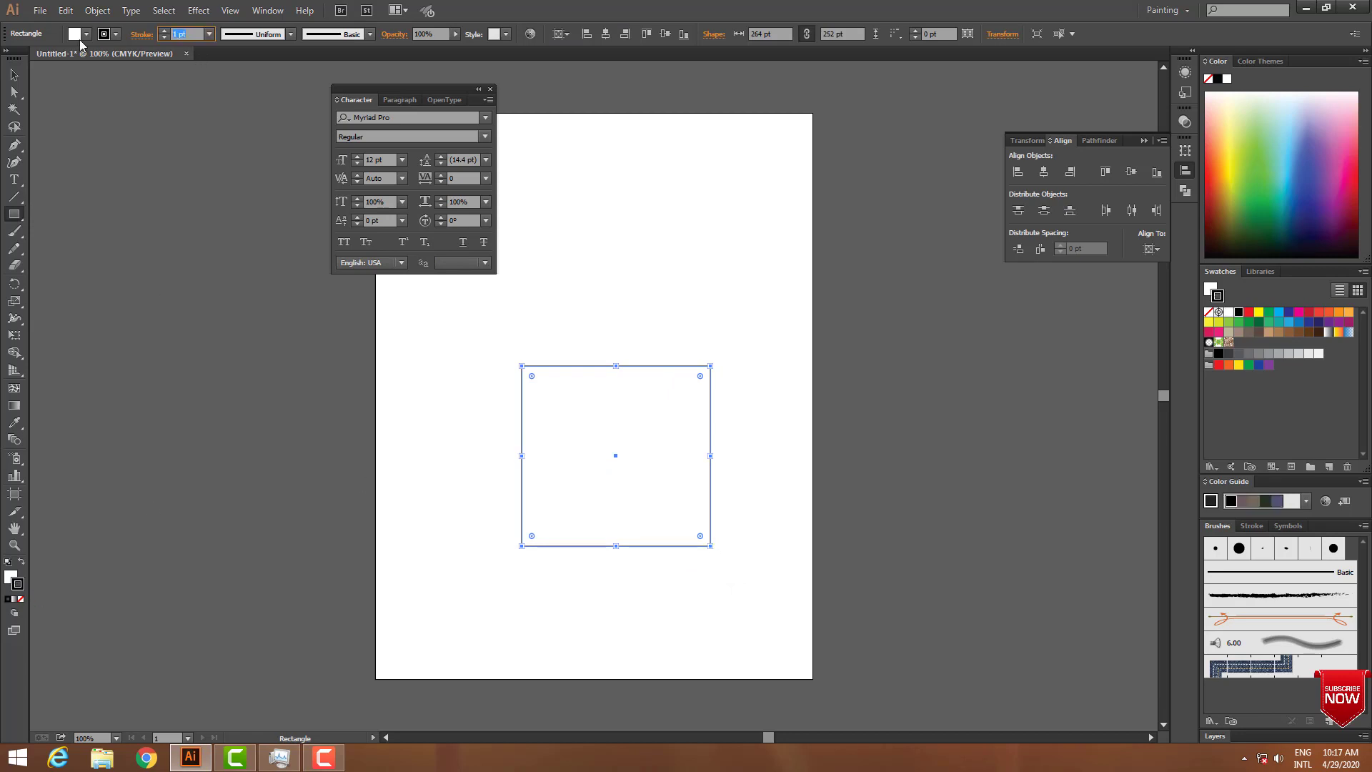
pyautogui.press('Up')
pyautogui.press('Up')
pyautogui.press('Up')
pyautogui.press('Up')
pyautogui.press('Up')
pyautogui.press('Up')
pyautogui.press('Up')
pyautogui.press('Up')
pyautogui.press('Up')
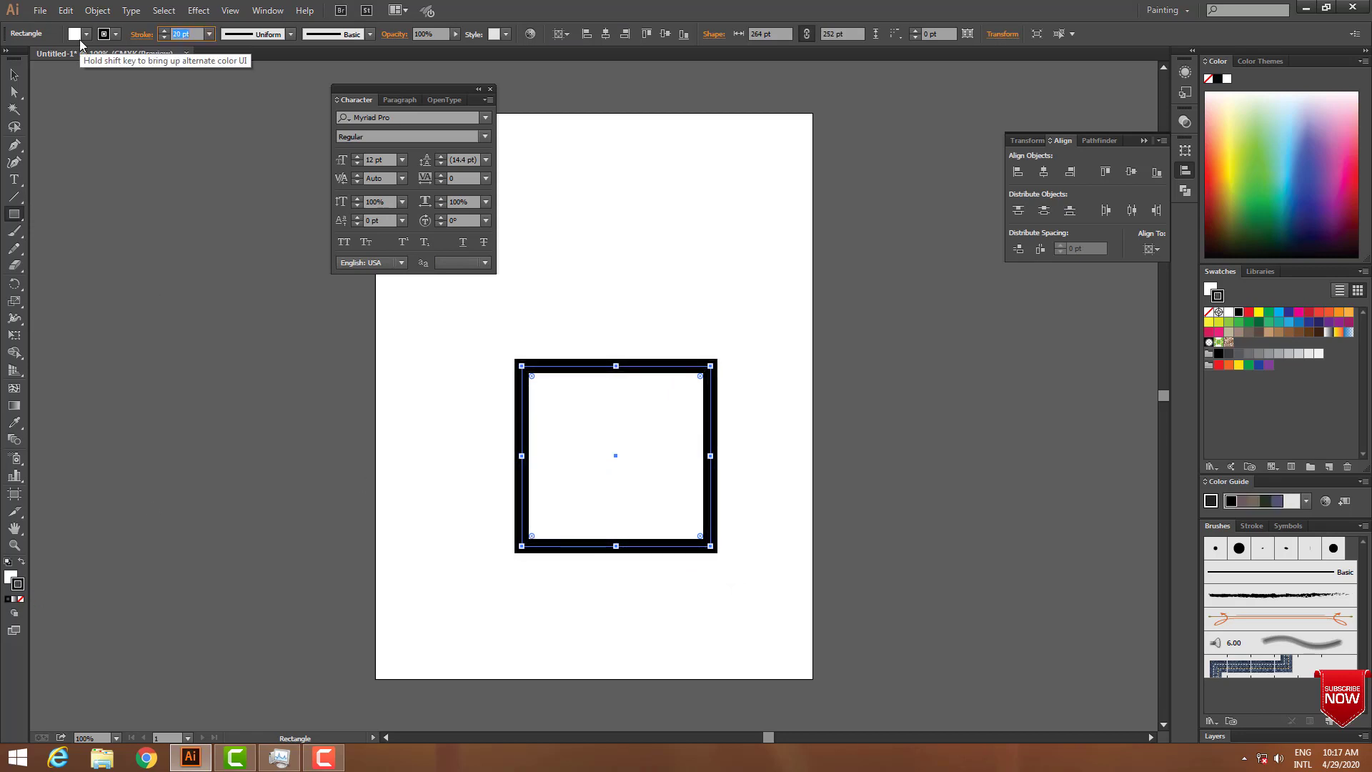
# Swap fill and stroke so the square is solid black with no stroke
pyautogui.write('v')
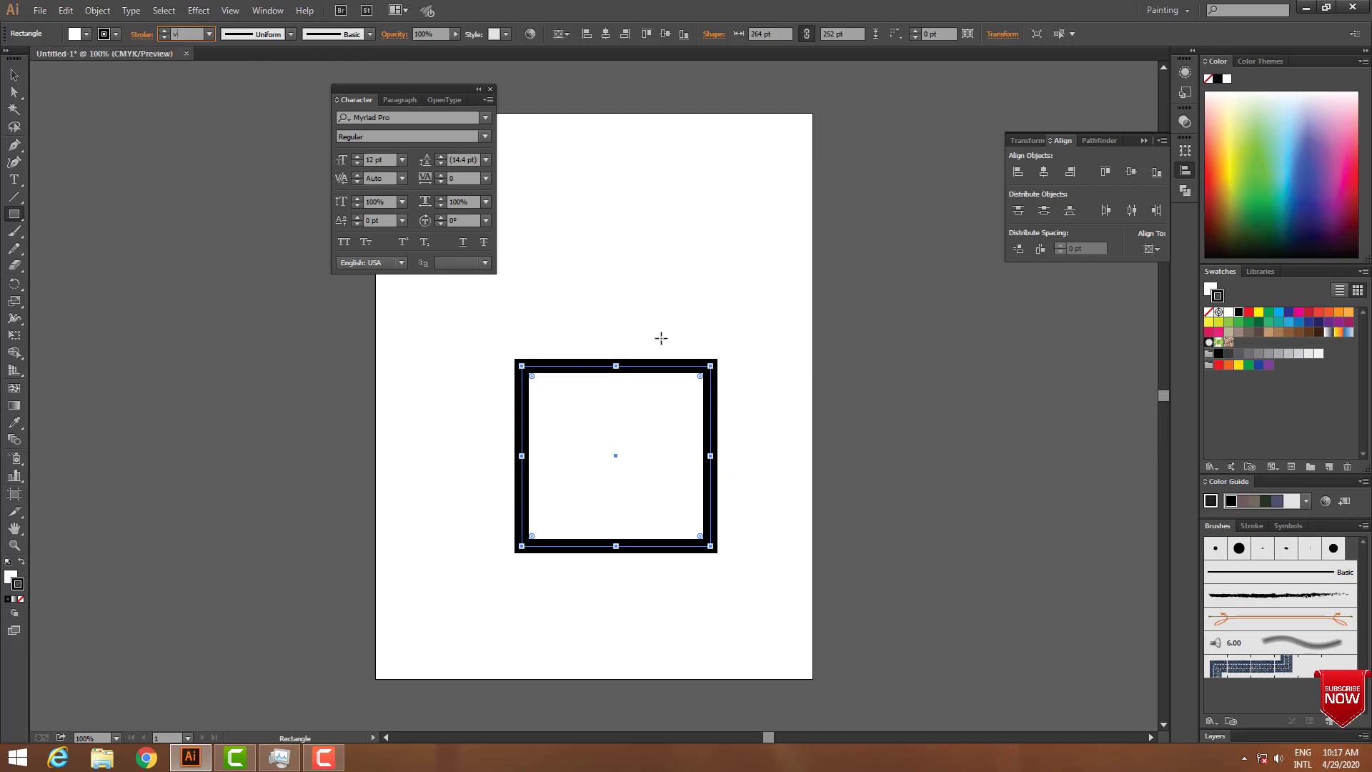
pyautogui.click(20, 563)
pyautogui.click(21, 599)
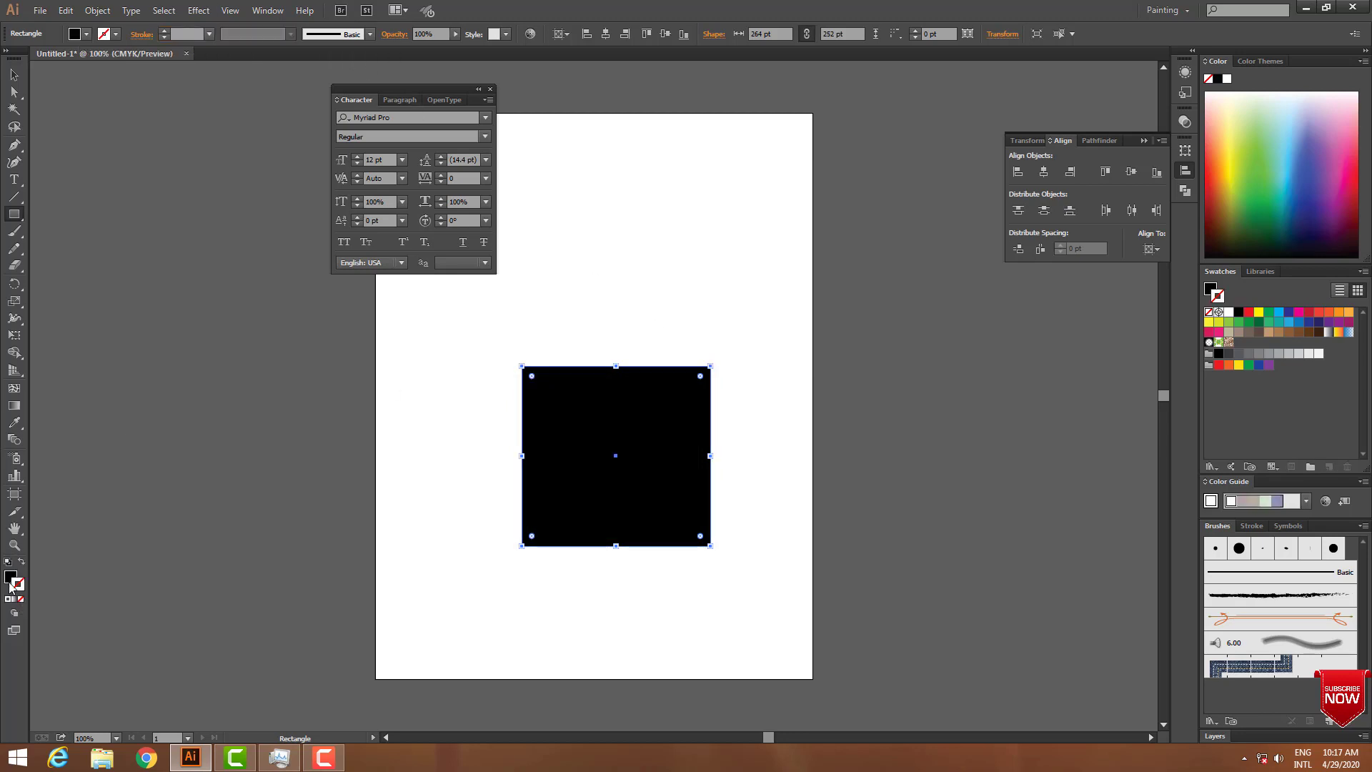
pyautogui.click(13, 74)
pyautogui.press('Tab')
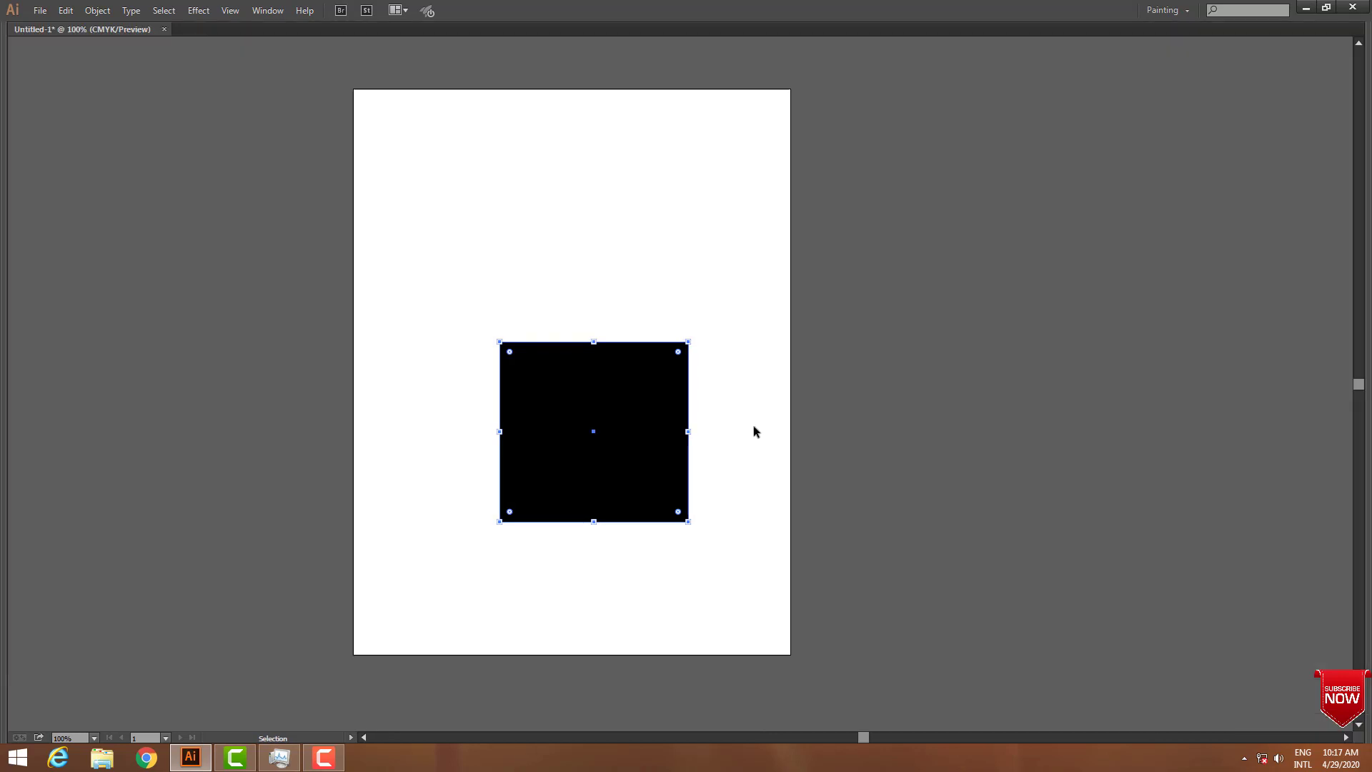
pyautogui.press('Tab')
# Add a copy of the square overlapping the original's top-left, then move both higher
pyautogui.moveTo(717, 358)
pyautogui.mouseDown()
pyautogui.moveTo(752, 440)
pyautogui.moveTo(801, 487)
pyautogui.mouseUp()
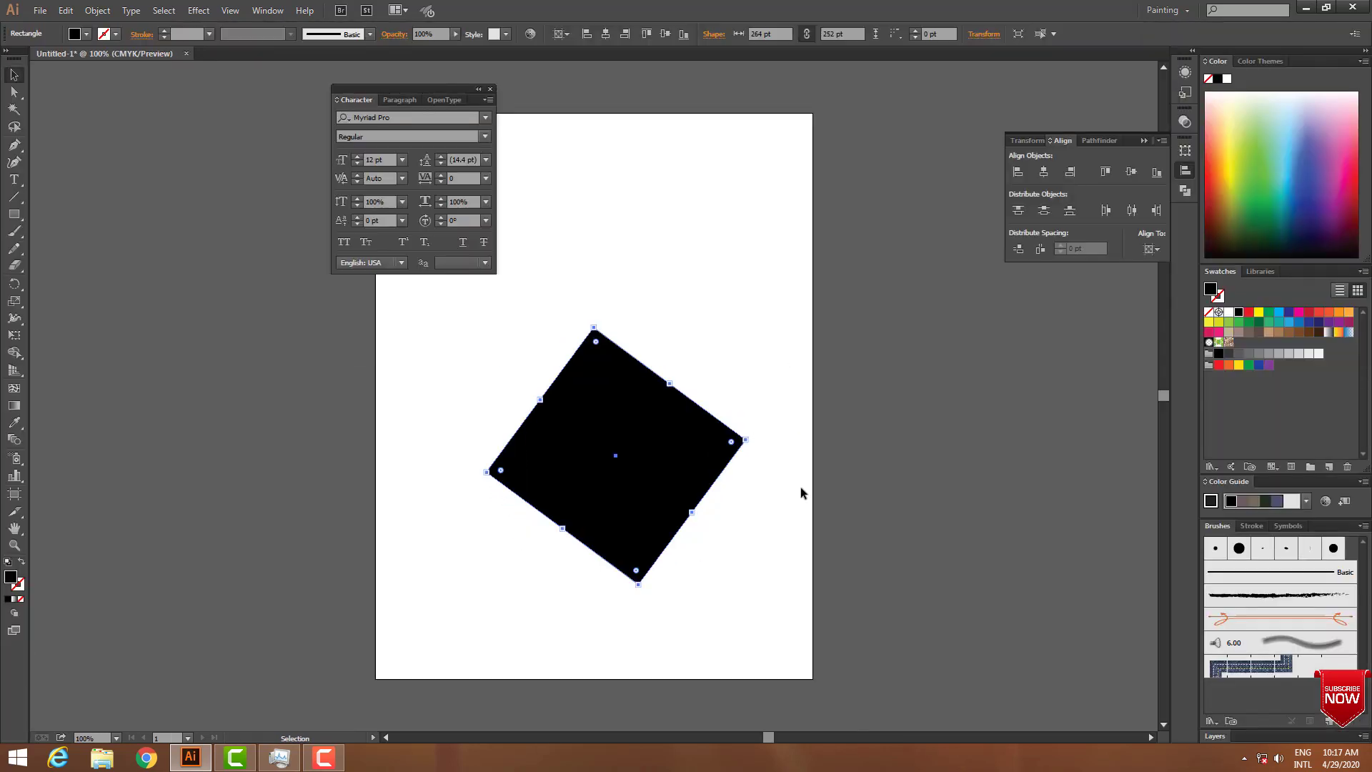
pyautogui.hotkey('ctrl', 'z')
pyautogui.click(737, 464)
pyautogui.moveTo(679, 406)
pyautogui.mouseDown()
pyautogui.moveTo(679, 334)
pyautogui.moveTo(679, 368)
pyautogui.moveTo(622, 397)
pyautogui.mouseUp()
pyautogui.click(831, 499)
pyautogui.moveTo(831, 503); pyautogui.dragTo(388, 380)
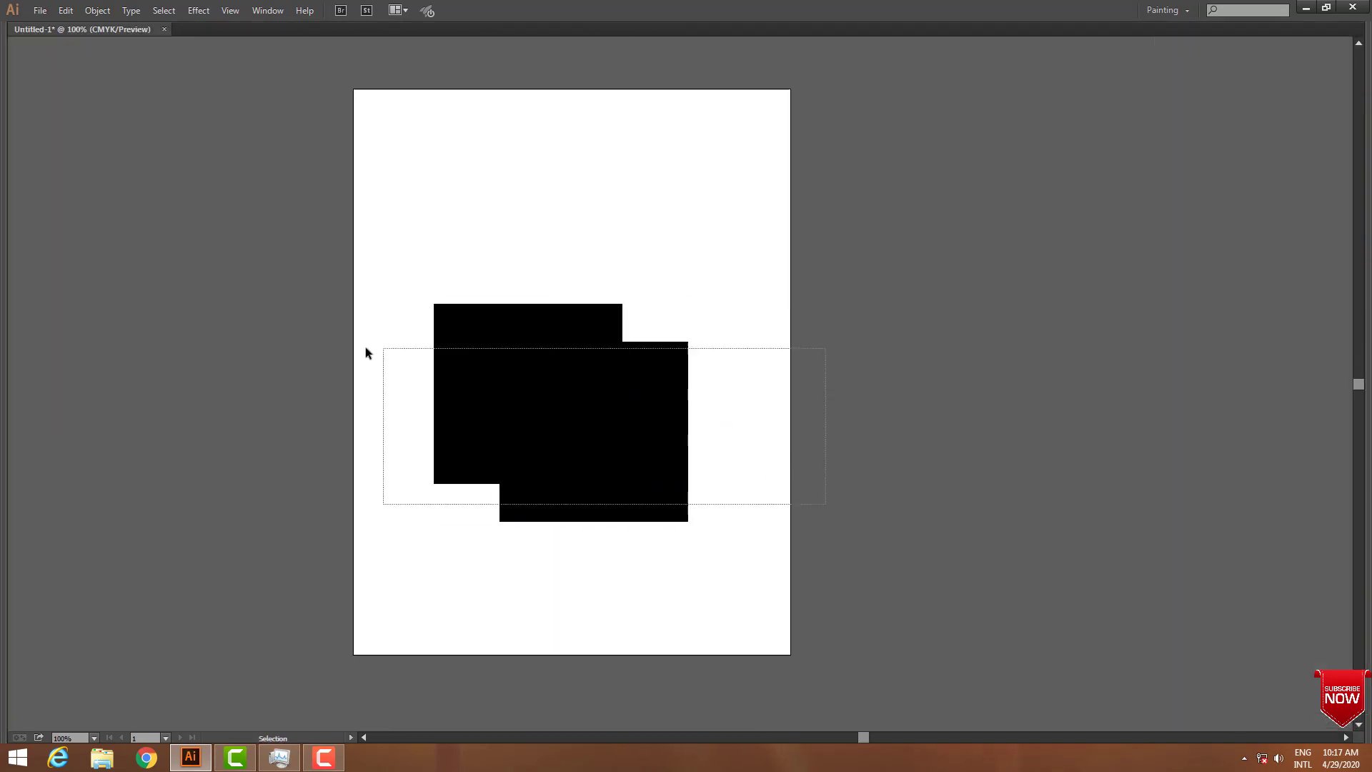
pyautogui.moveTo(704, 543)
pyautogui.mouseDown()
pyautogui.moveTo(708, 475)
pyautogui.moveTo(762, 541)
pyautogui.mouseUp()
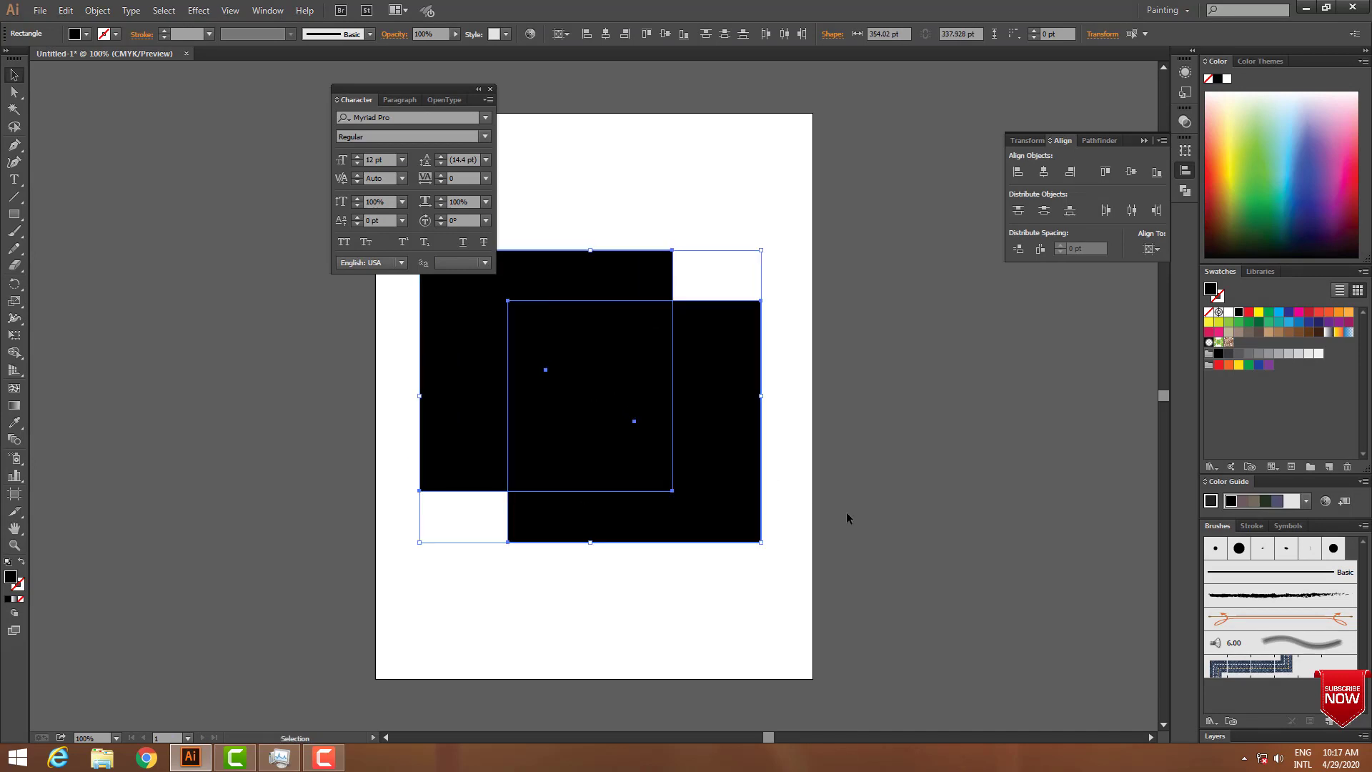
# Split the overlapping squares with Pathfinder Divide and ungroup the pieces
pyautogui.press('Tab')
pyautogui.press('Tab')
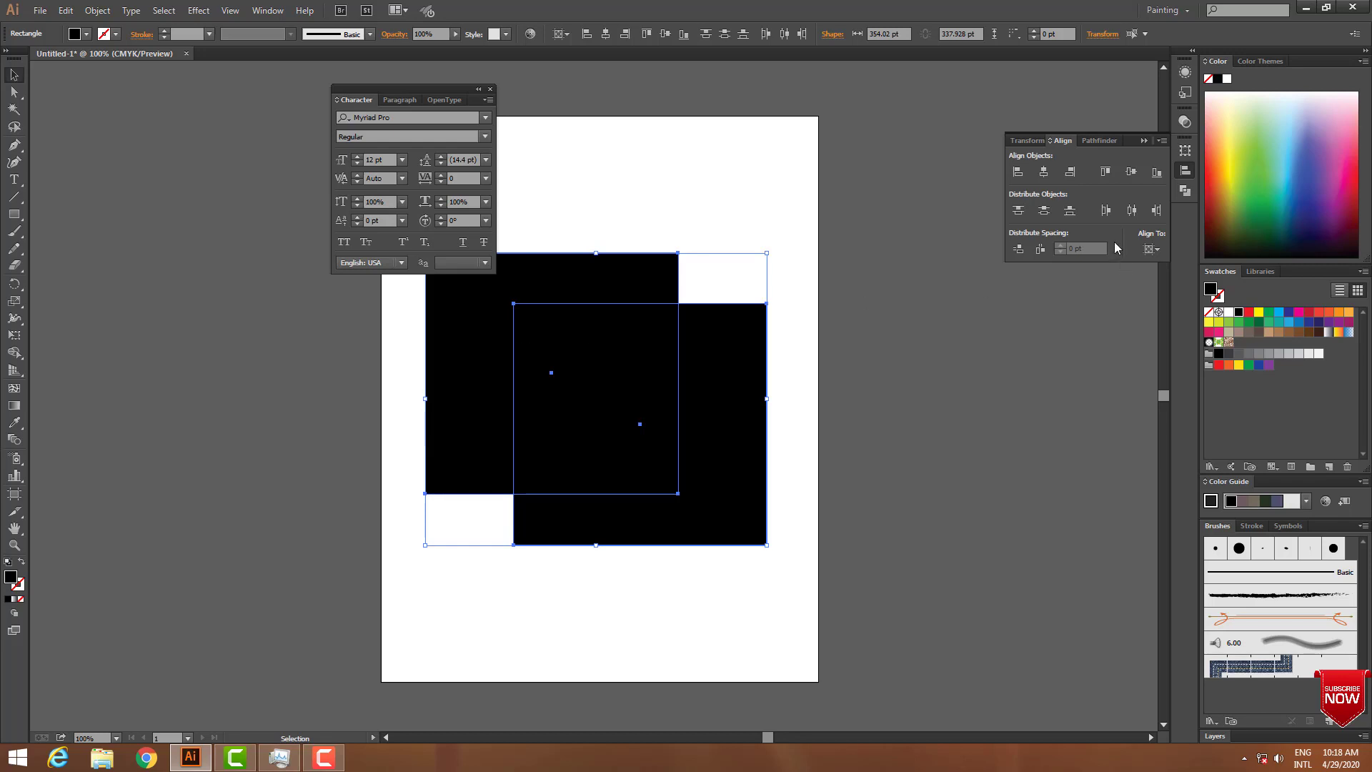
pyautogui.click(1099, 141)
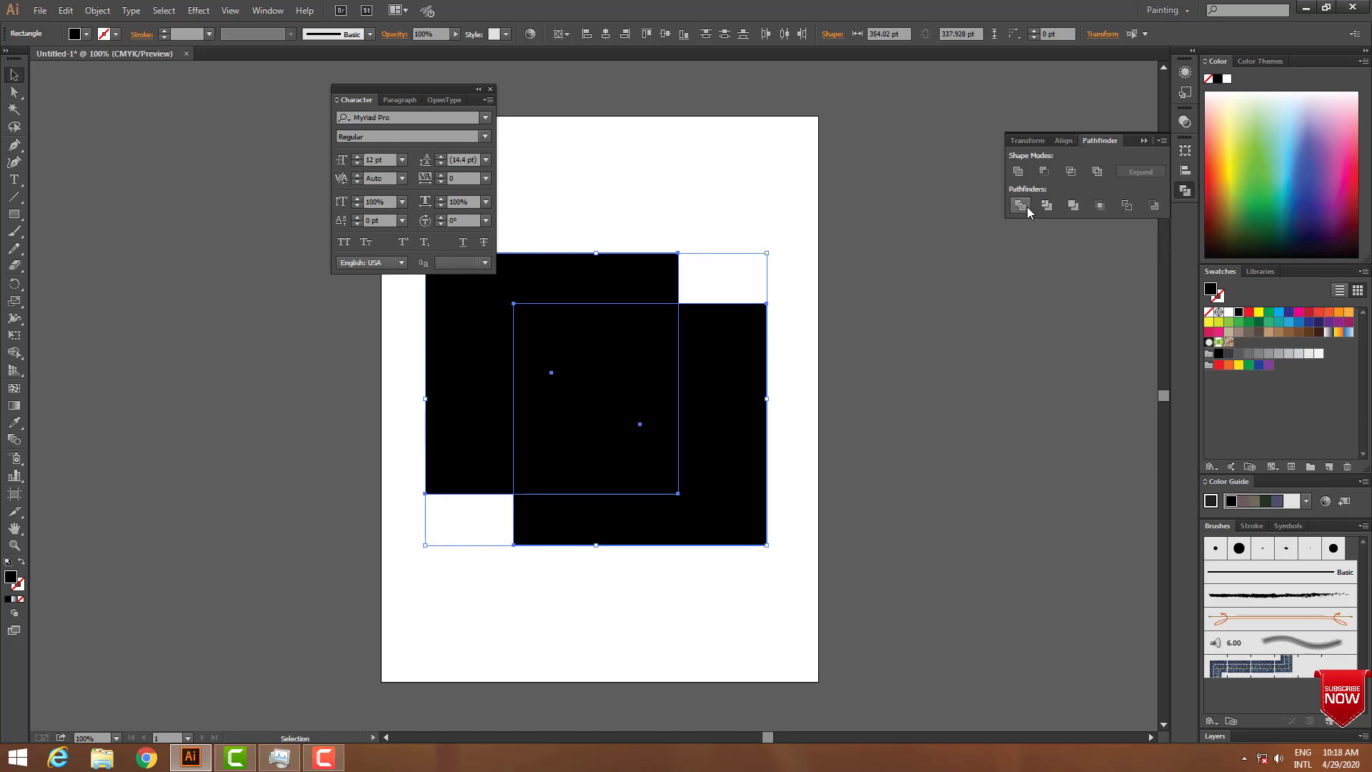
pyautogui.click(1020, 206)
pyautogui.rightClick(893, 317)
pyautogui.click(965, 396)
# Pull the two L-shaped pieces diagonally away from the central square
pyautogui.click(665, 422)
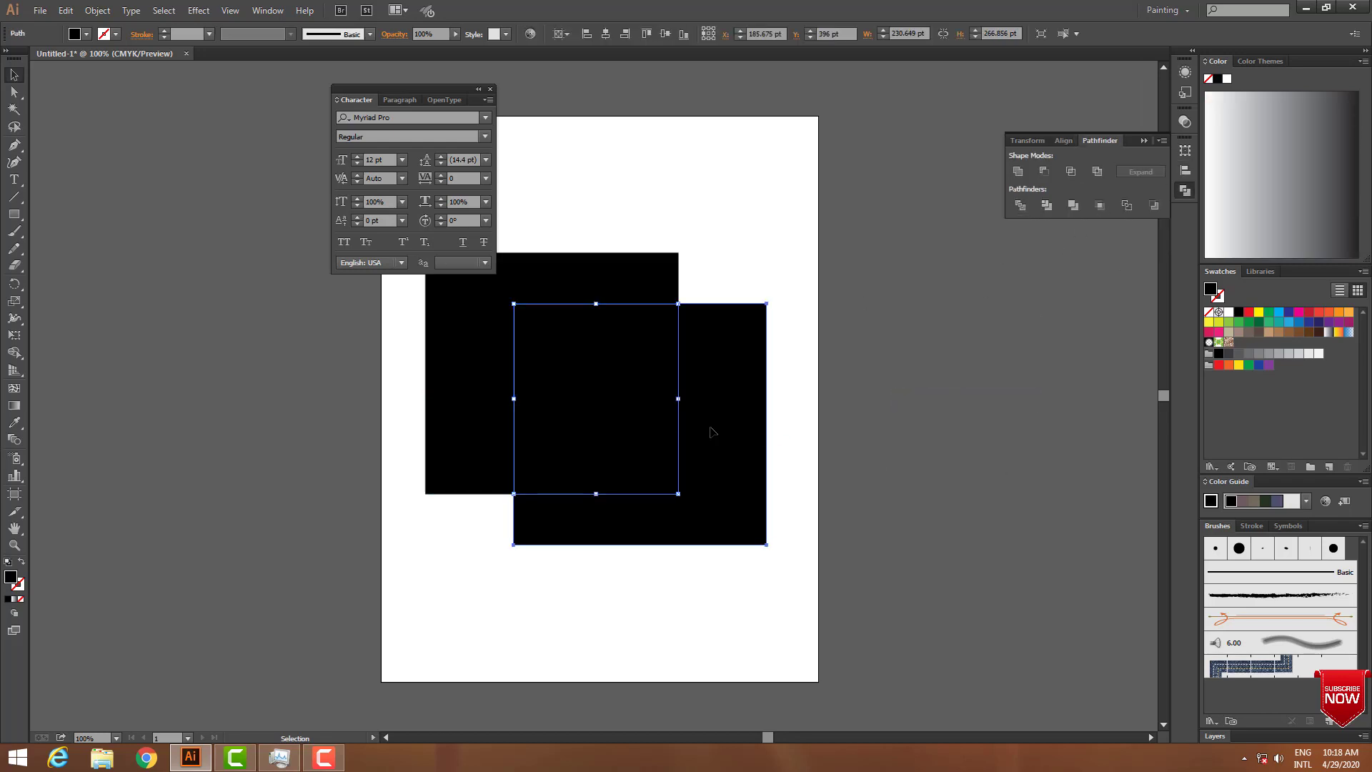
pyautogui.moveTo(711, 431); pyautogui.dragTo(731, 452)
pyautogui.moveTo(607, 281); pyautogui.dragTo(590, 264)
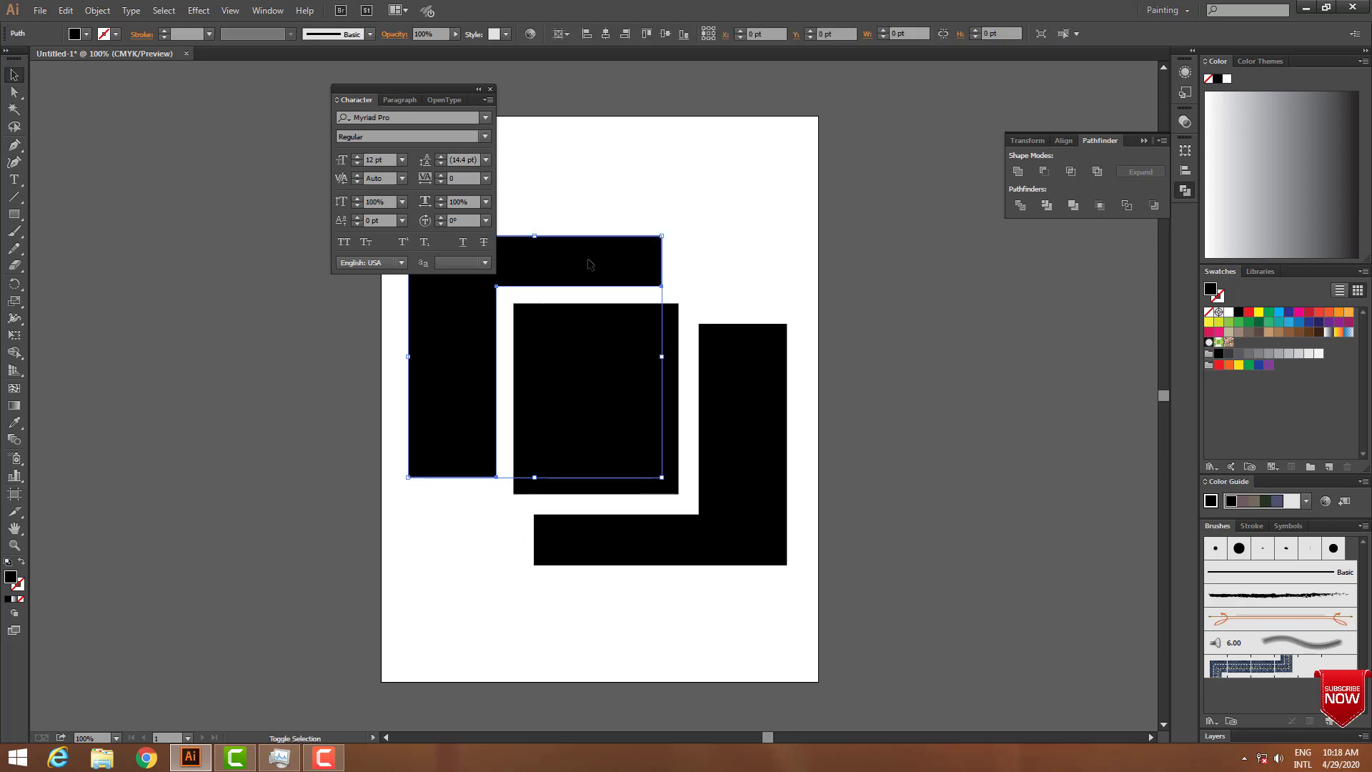
pyautogui.click(1070, 417)
# Hide the panels, zoom in on the logo, then return to a clean 100% view
pyautogui.press('Tab')
pyautogui.moveTo(368, 204); pyautogui.dragTo(1047, 567)
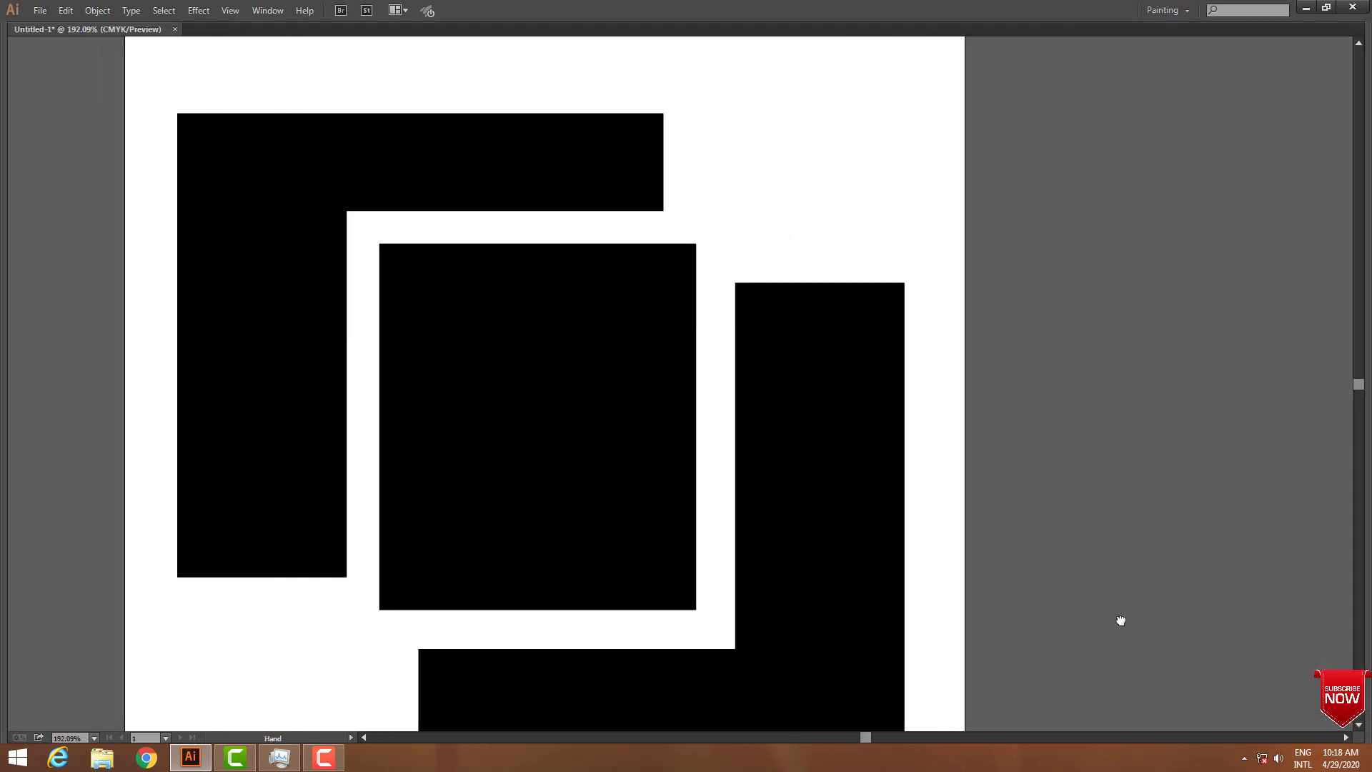
pyautogui.press('z')
pyautogui.hotkey('ctrl', '1')
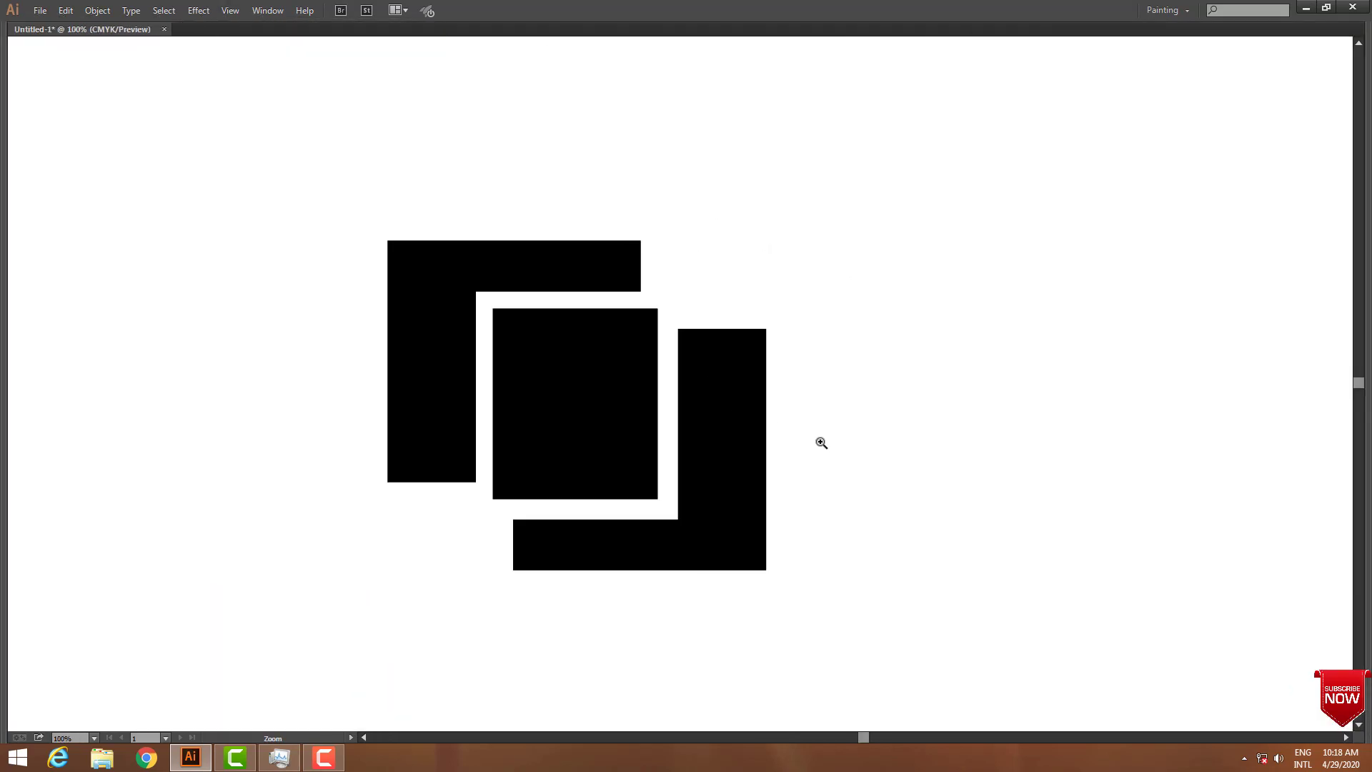
pyautogui.press('v')
# Open the Edit menu to reach the Preferences categories
pyautogui.click(64, 9)
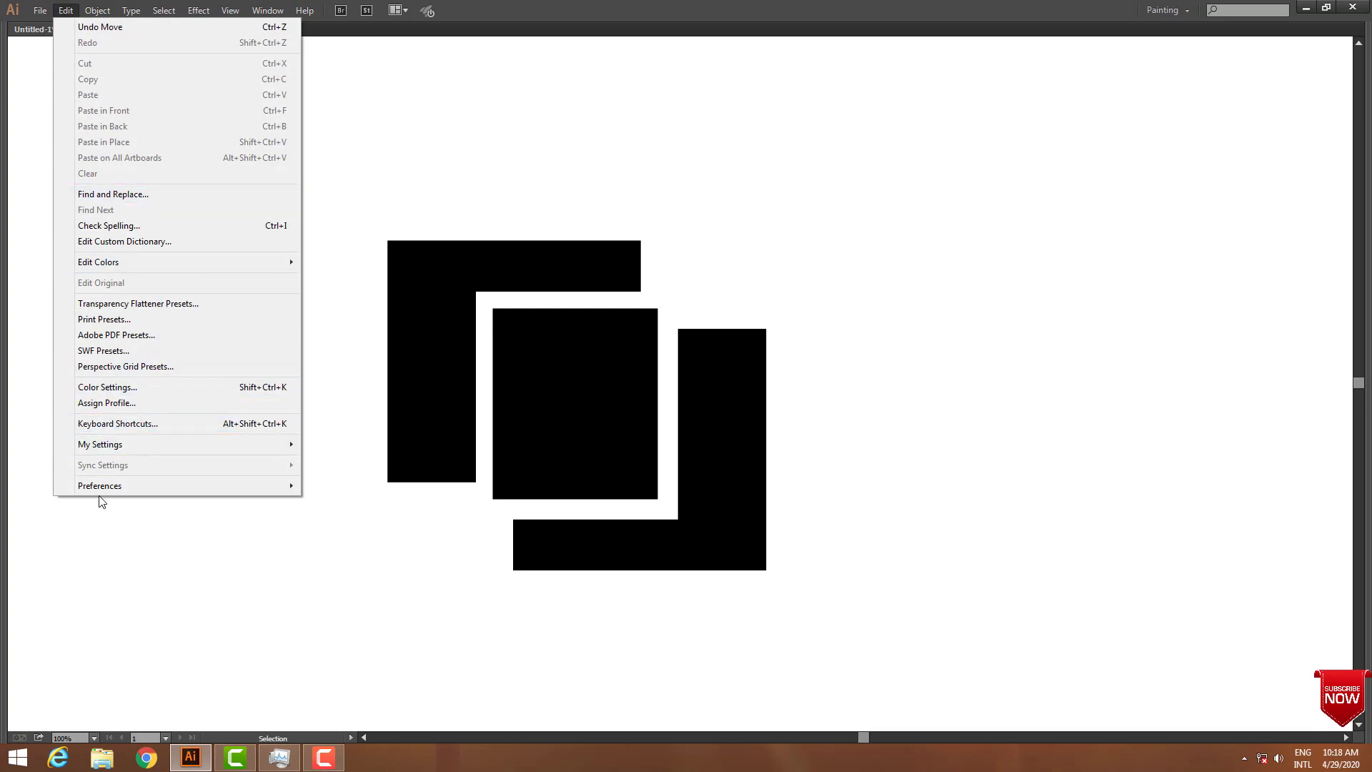
pyautogui.moveTo(100, 486)
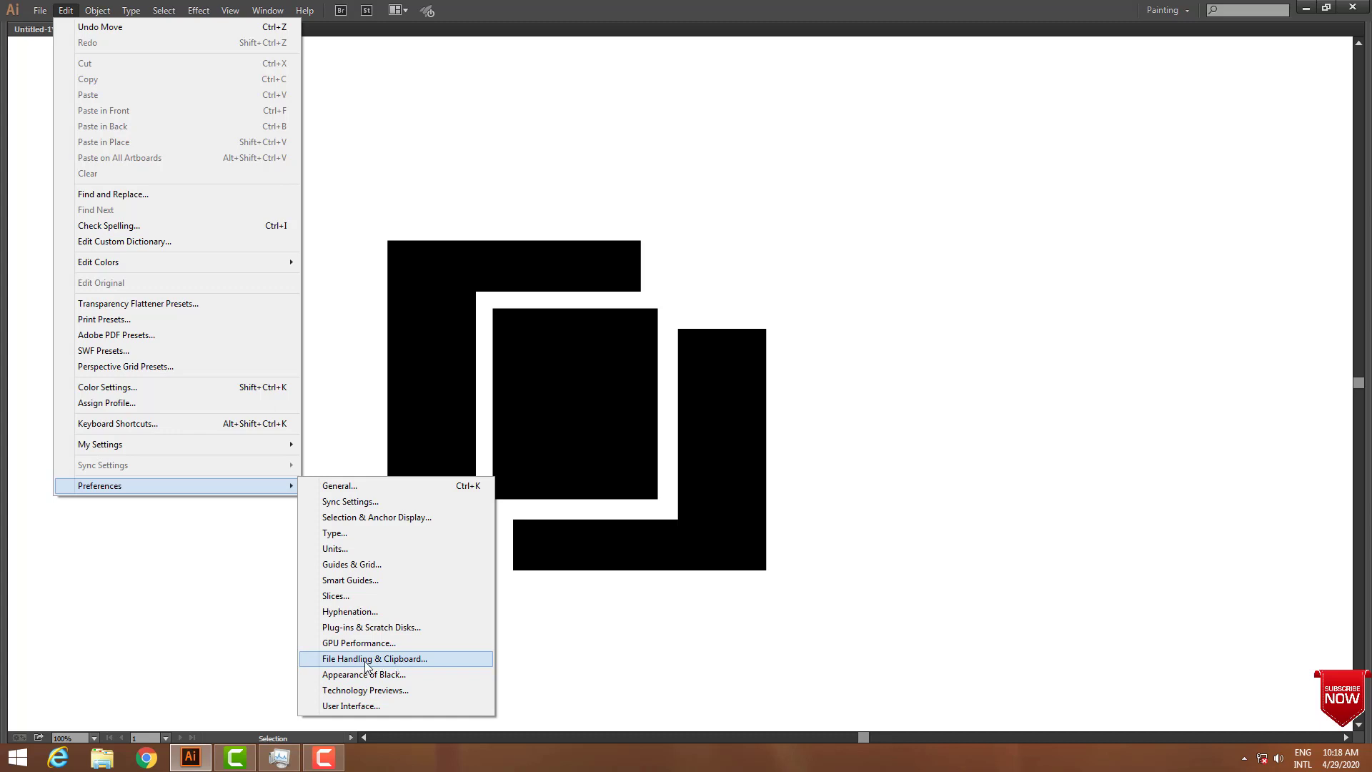
# In File Handling & Clipboard preferences, enable recovery-data saving every 30 Seconds and confirm
pyautogui.click(419, 661)
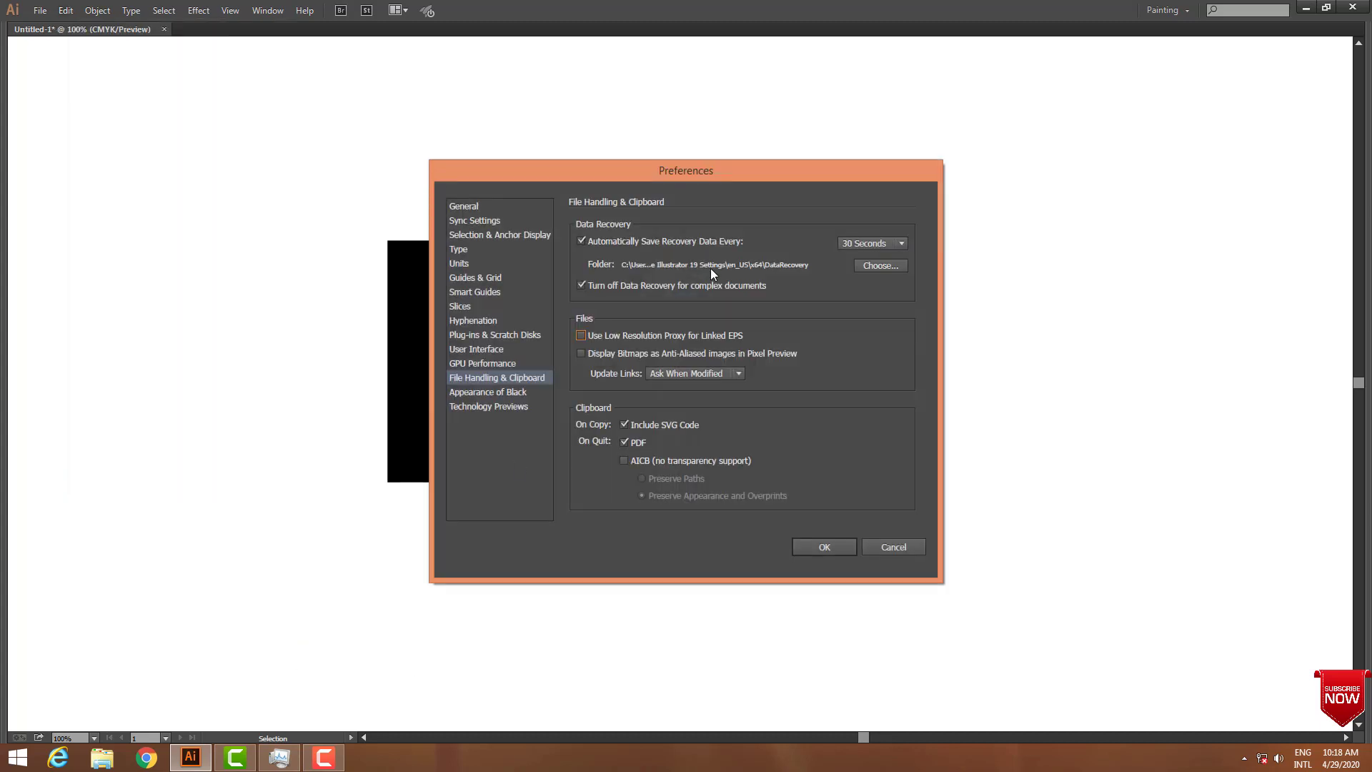
pyautogui.moveTo(690, 171); pyautogui.dragTo(753, 171)
pyautogui.click(678, 243)
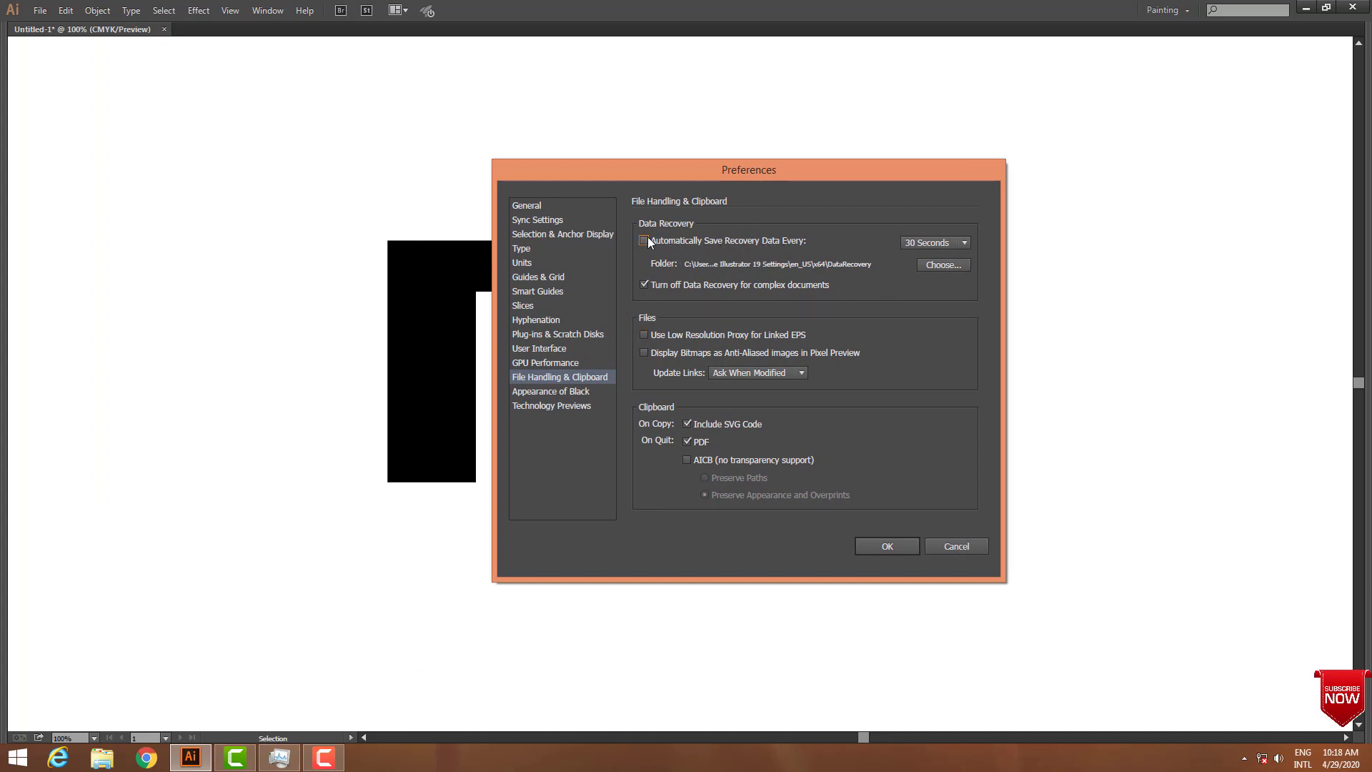
pyautogui.click(922, 248)
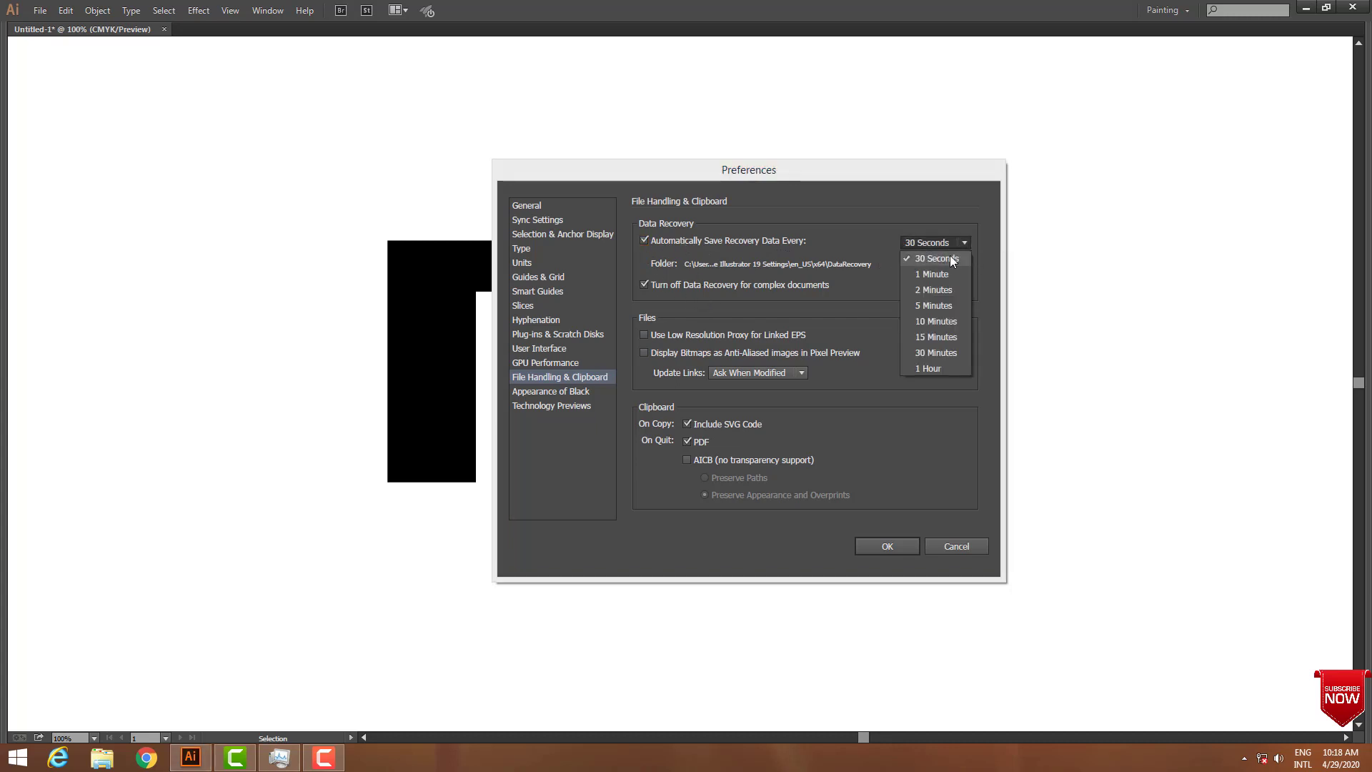
pyautogui.click(863, 285)
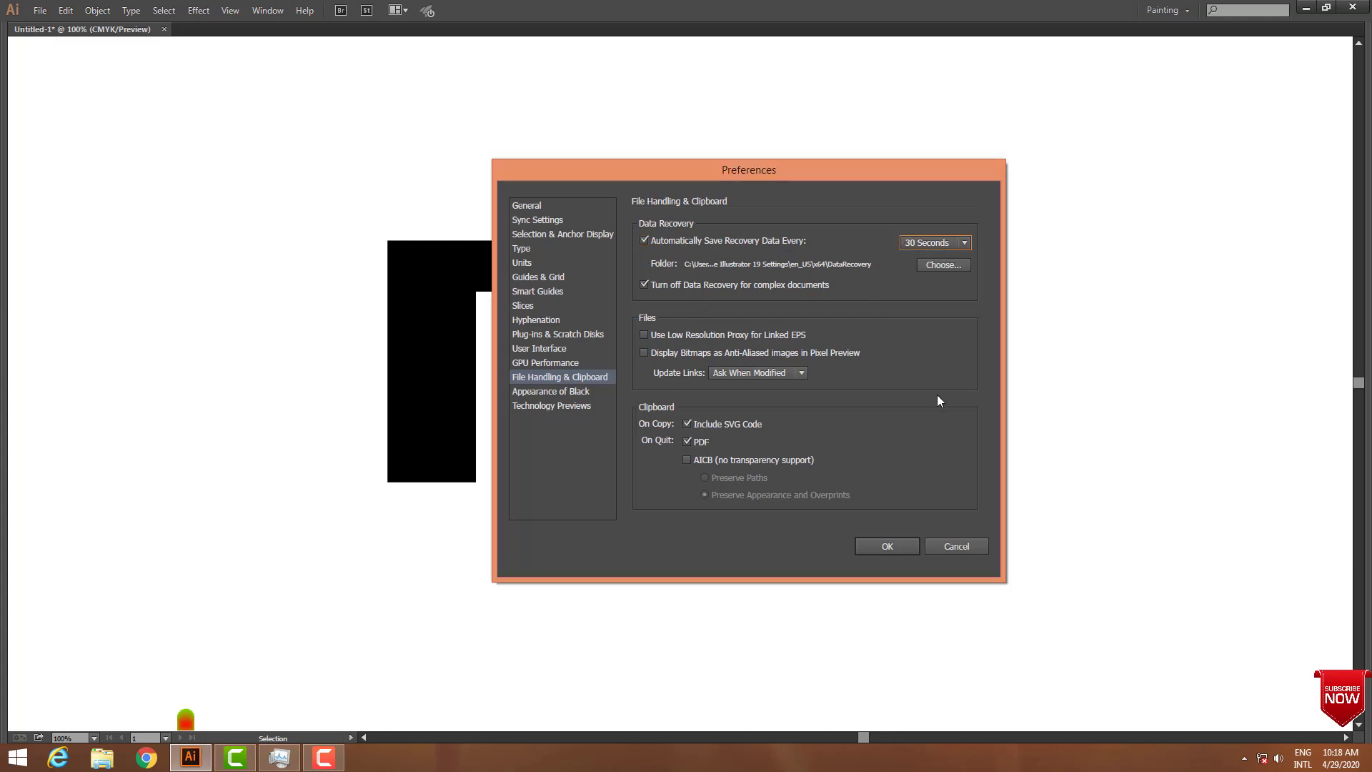
pyautogui.click(884, 544)
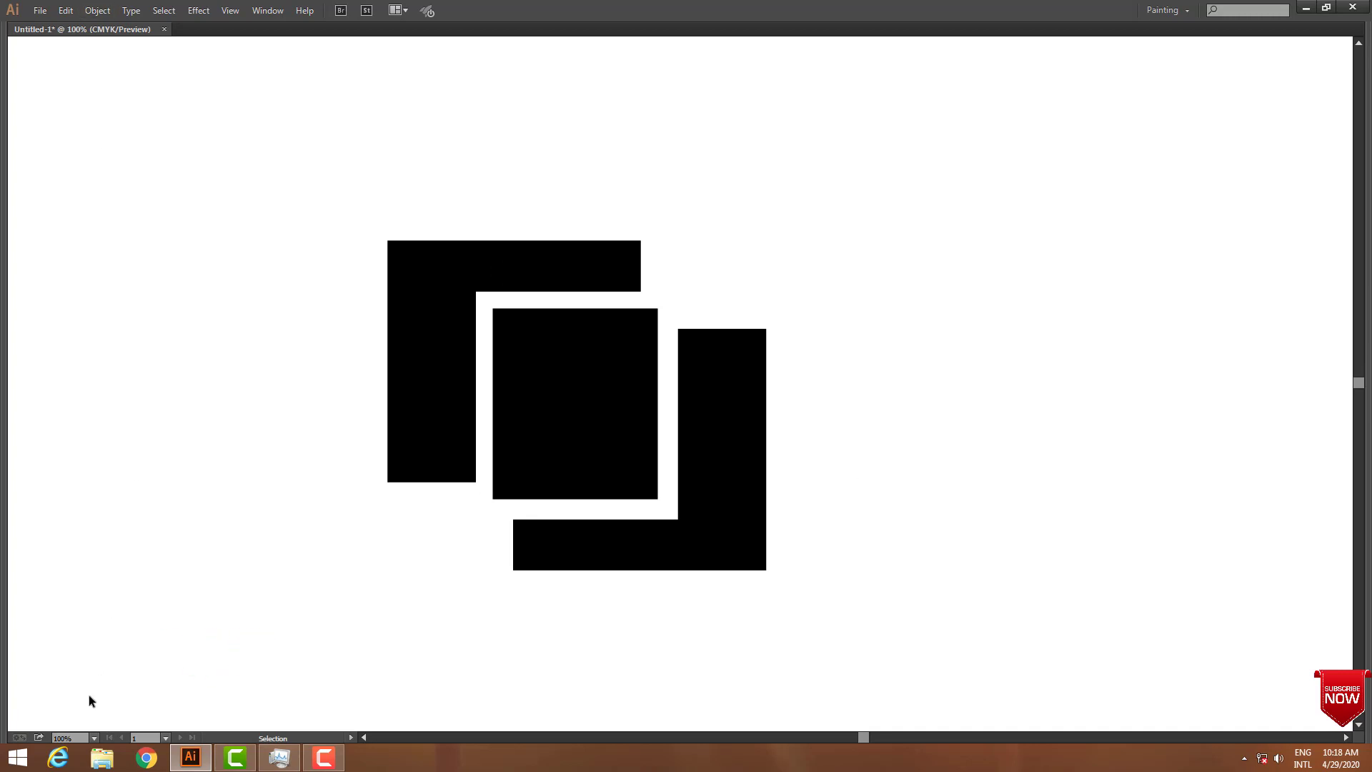
pyautogui.moveTo(190, 758)
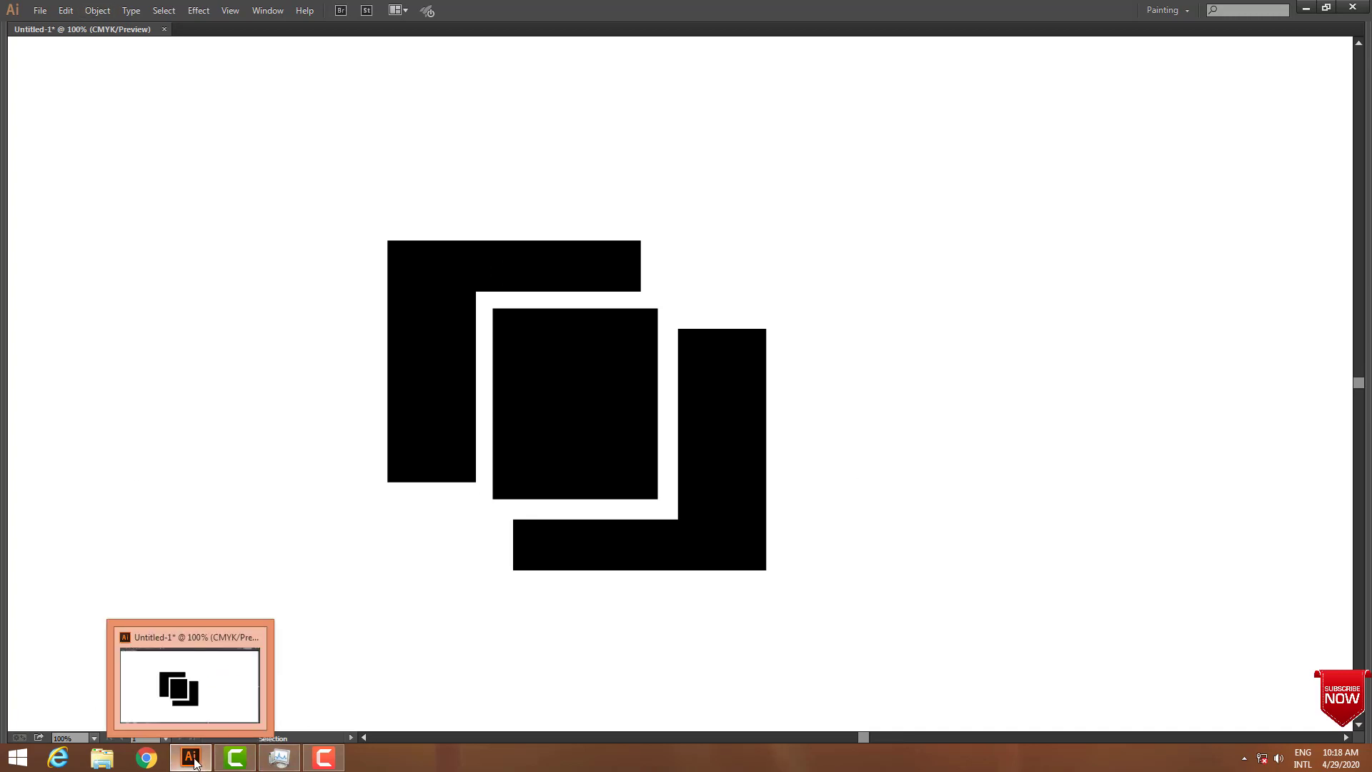
# End Adobe Illustrator CC 2015 in Task Manager, then relaunch it from the taskbar
pyautogui.click(198, 759)
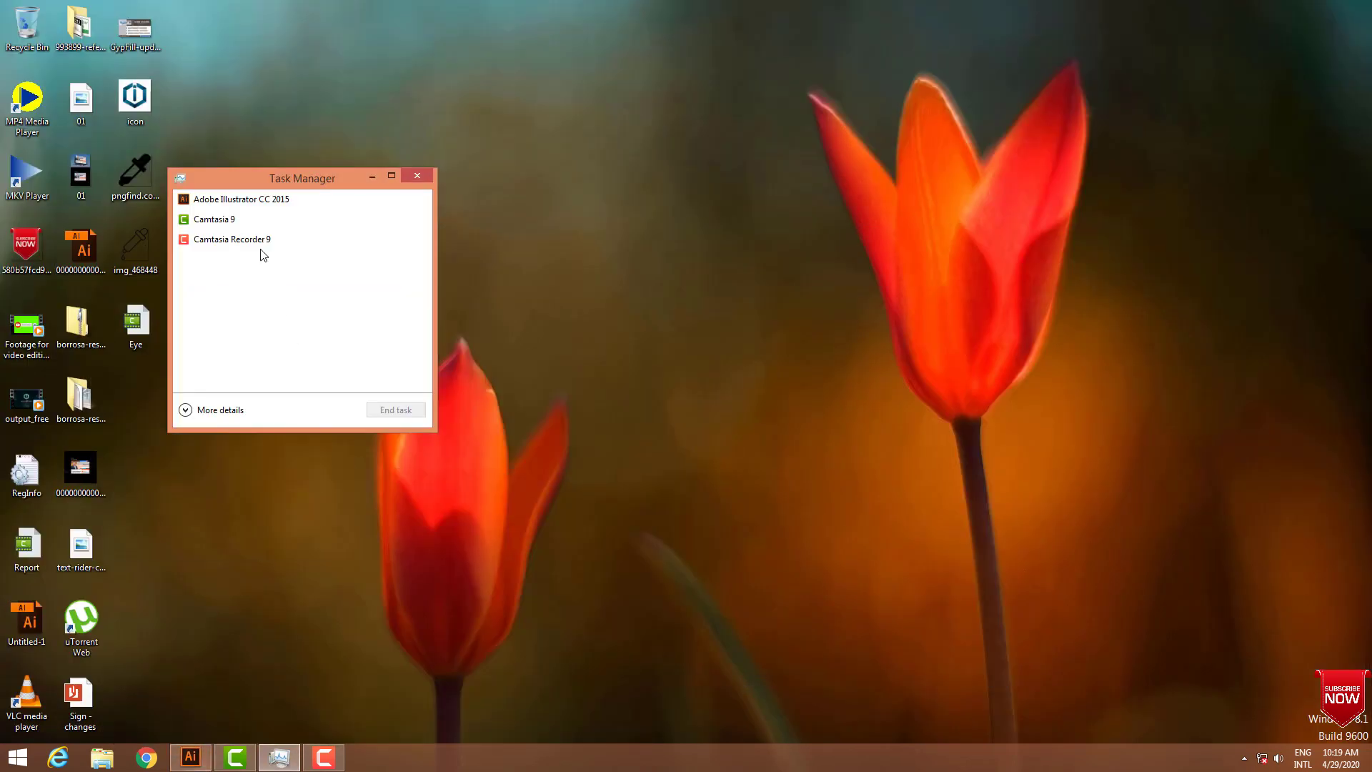
pyautogui.click(257, 201)
pyautogui.click(393, 412)
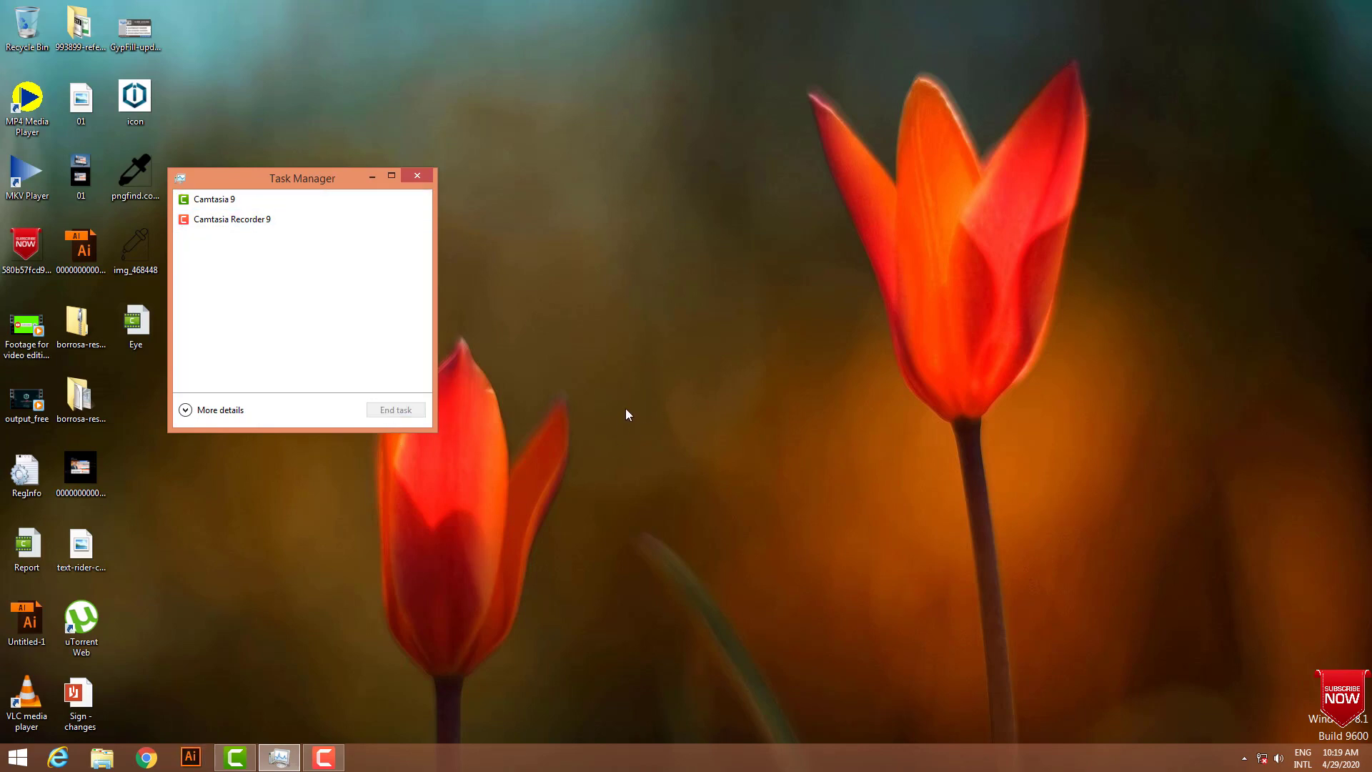
pyautogui.click(190, 756)
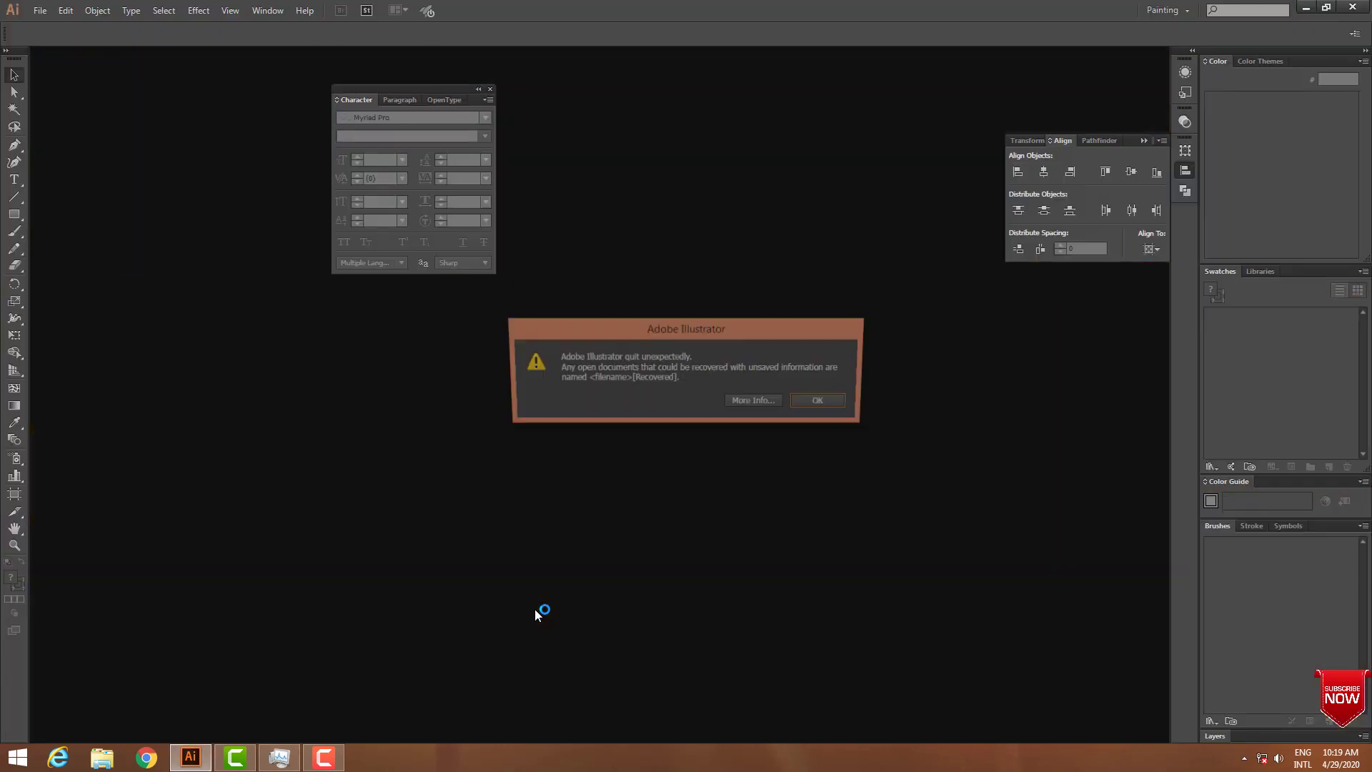
# Dismiss the unexpected-quit notice and hide the panels to show the recovered logo
pyautogui.click(824, 401)
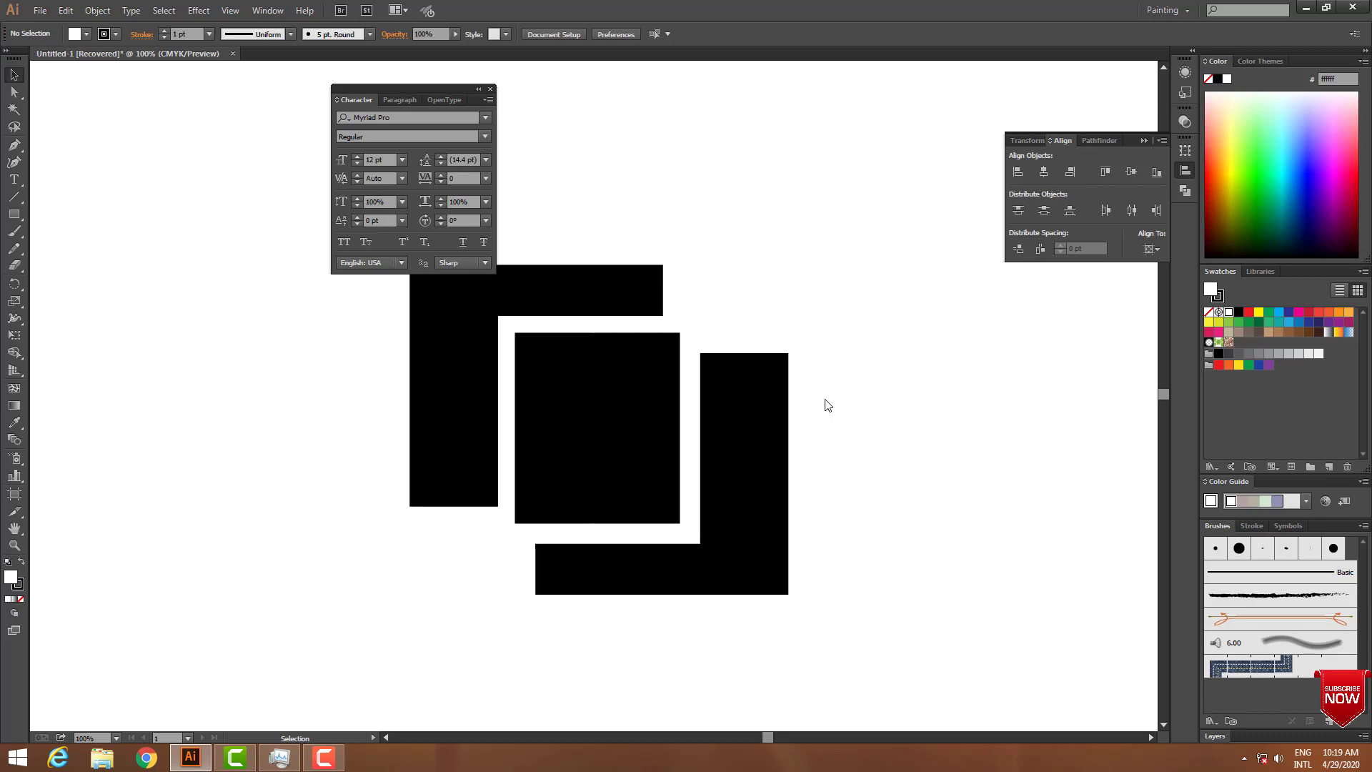
pyautogui.press('Tab')
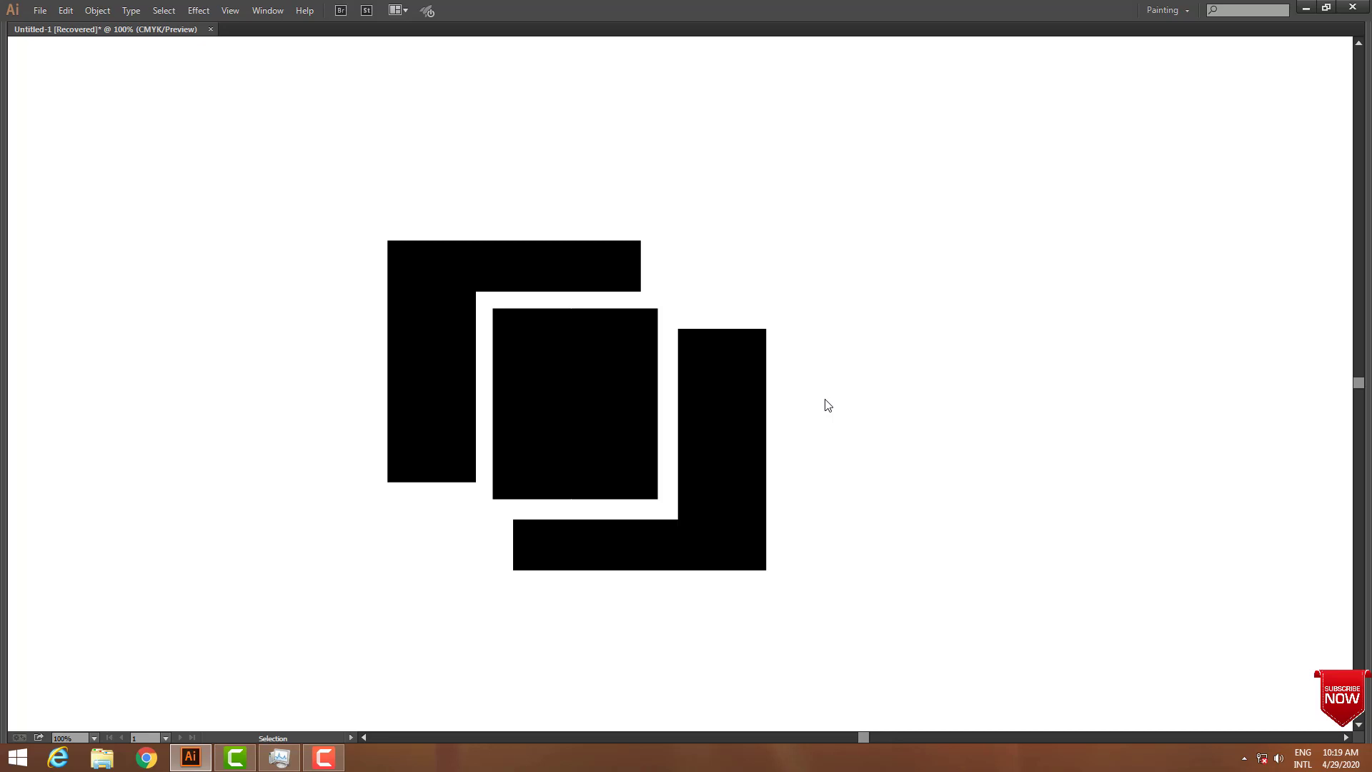
pyautogui.click(40, 10)
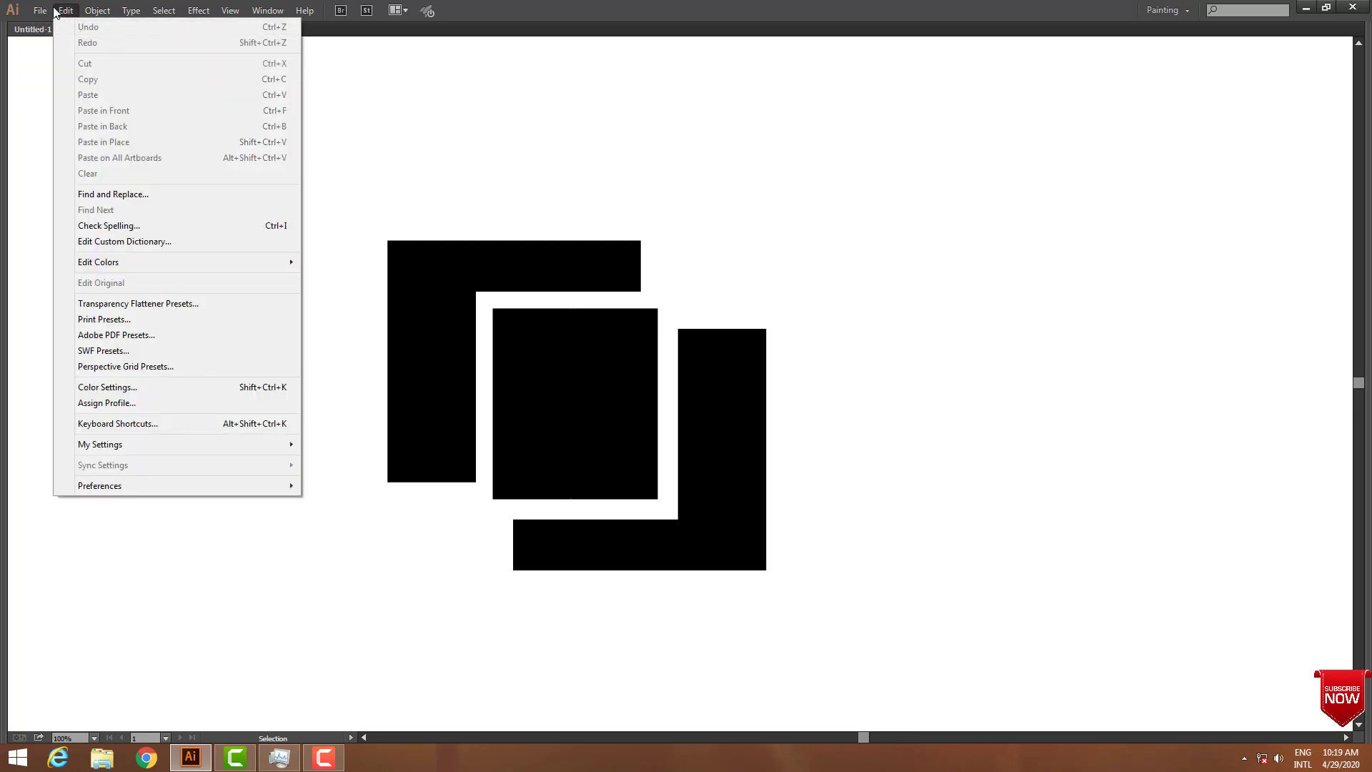
# Create a second blank document with default settings and bring the panels back
pyautogui.click(55, 33)
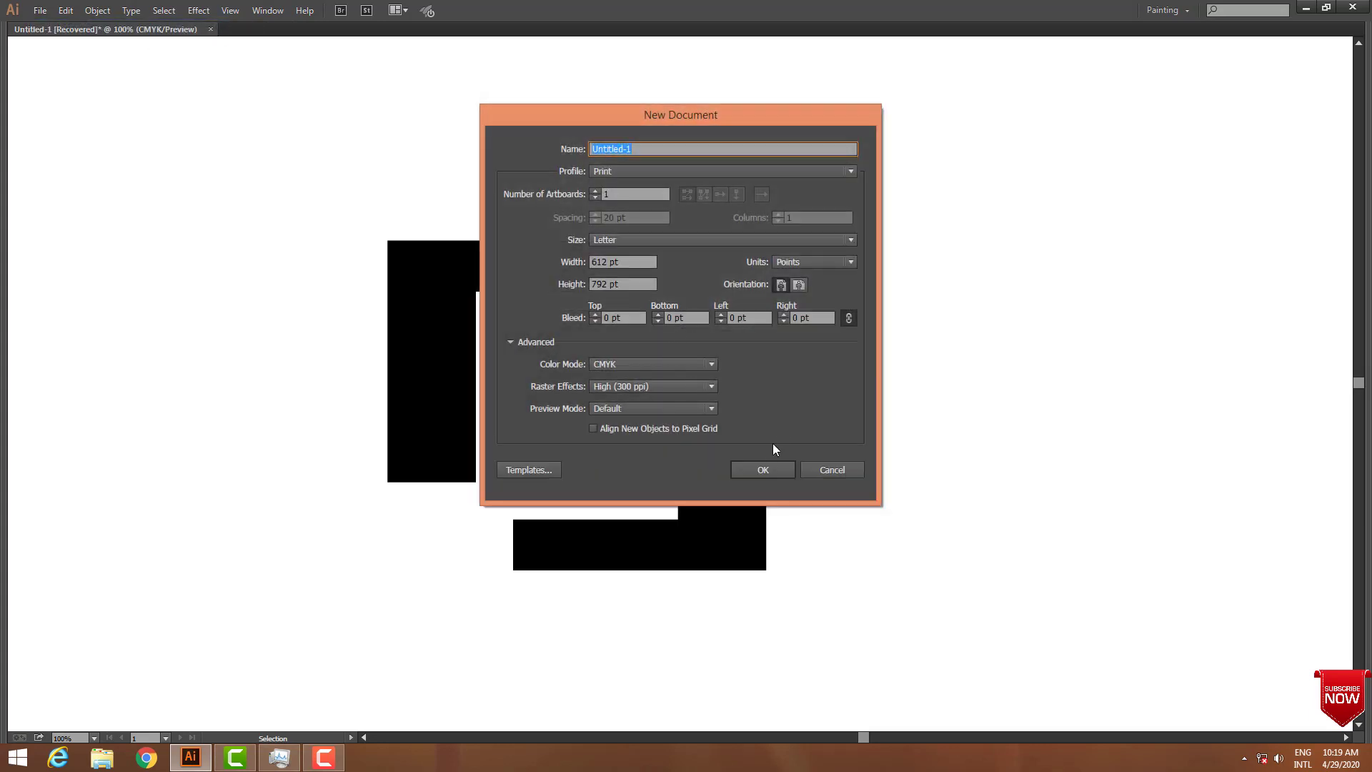
pyautogui.click(763, 470)
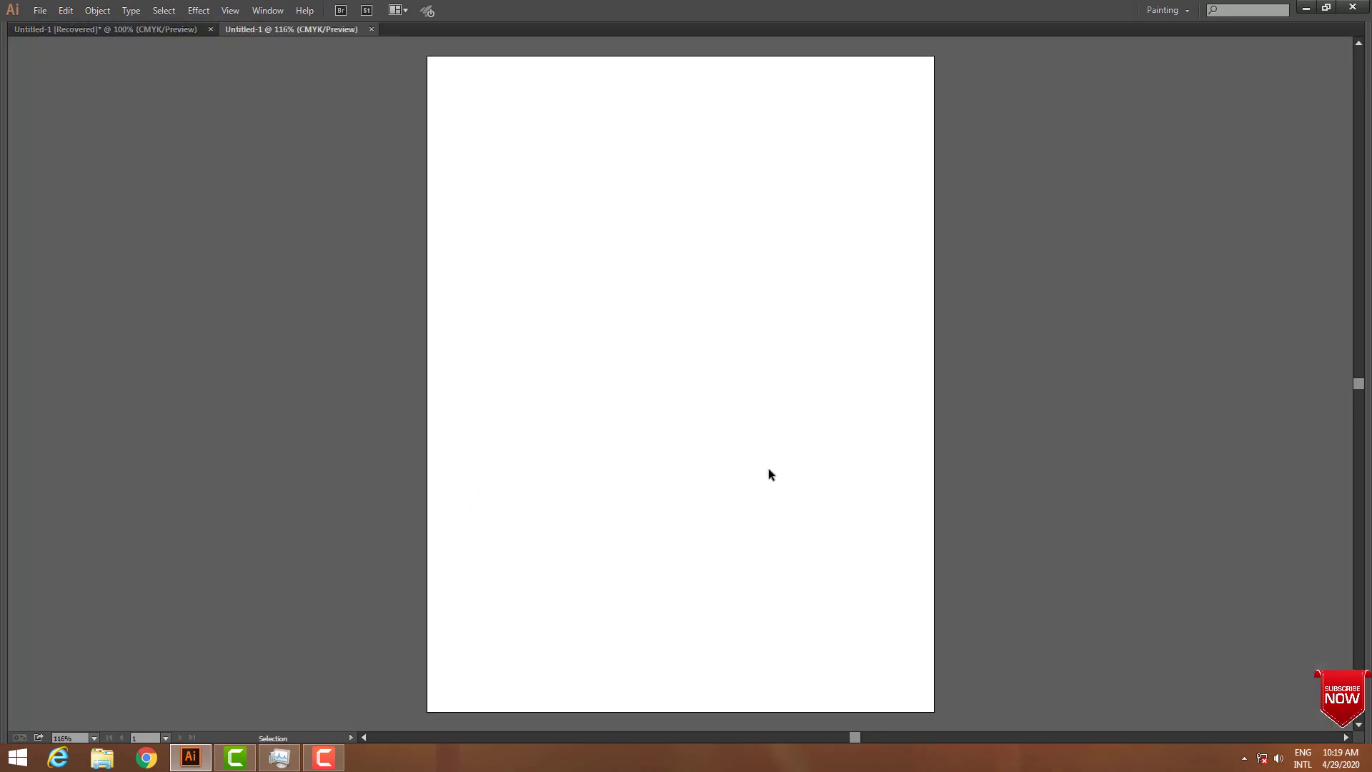
pyautogui.press('Tab')
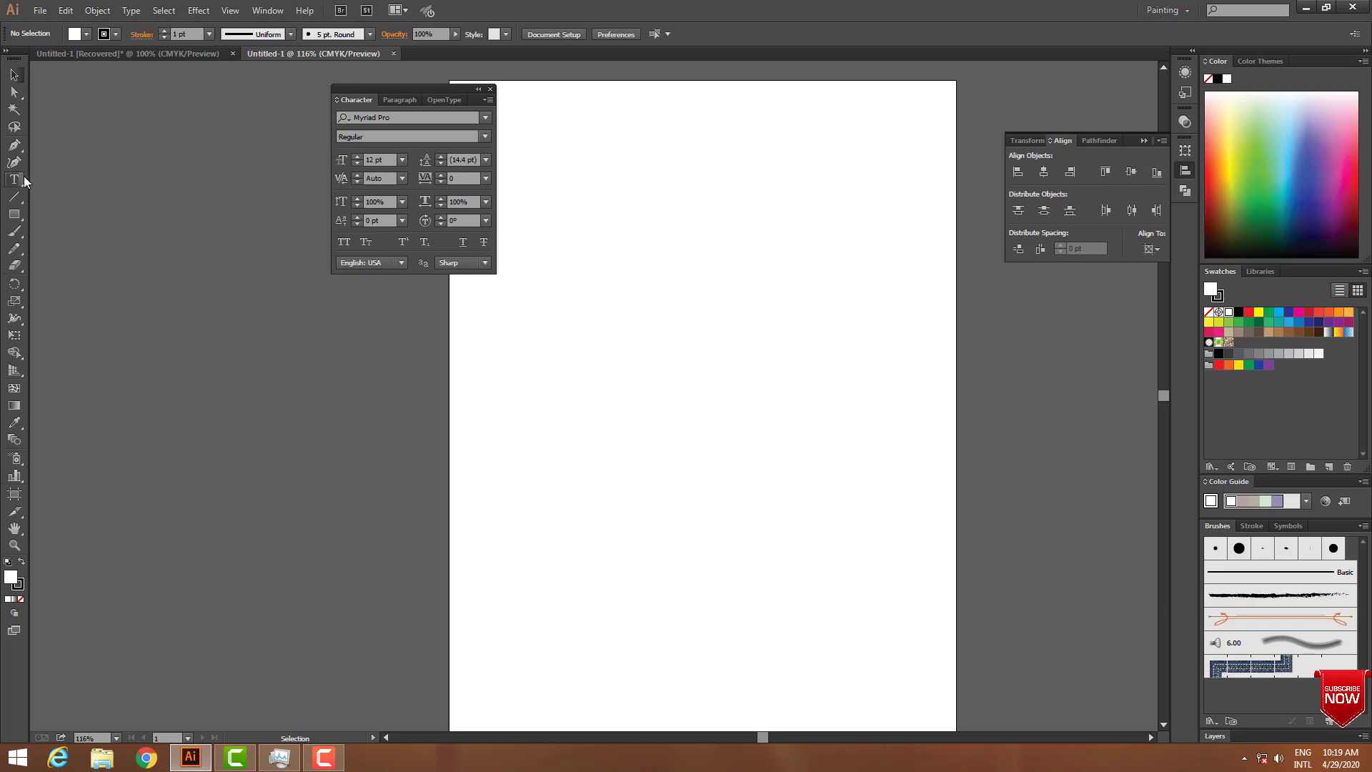
pyautogui.click(20, 179)
pyautogui.click(598, 447)
pyautogui.write('87u876786875')
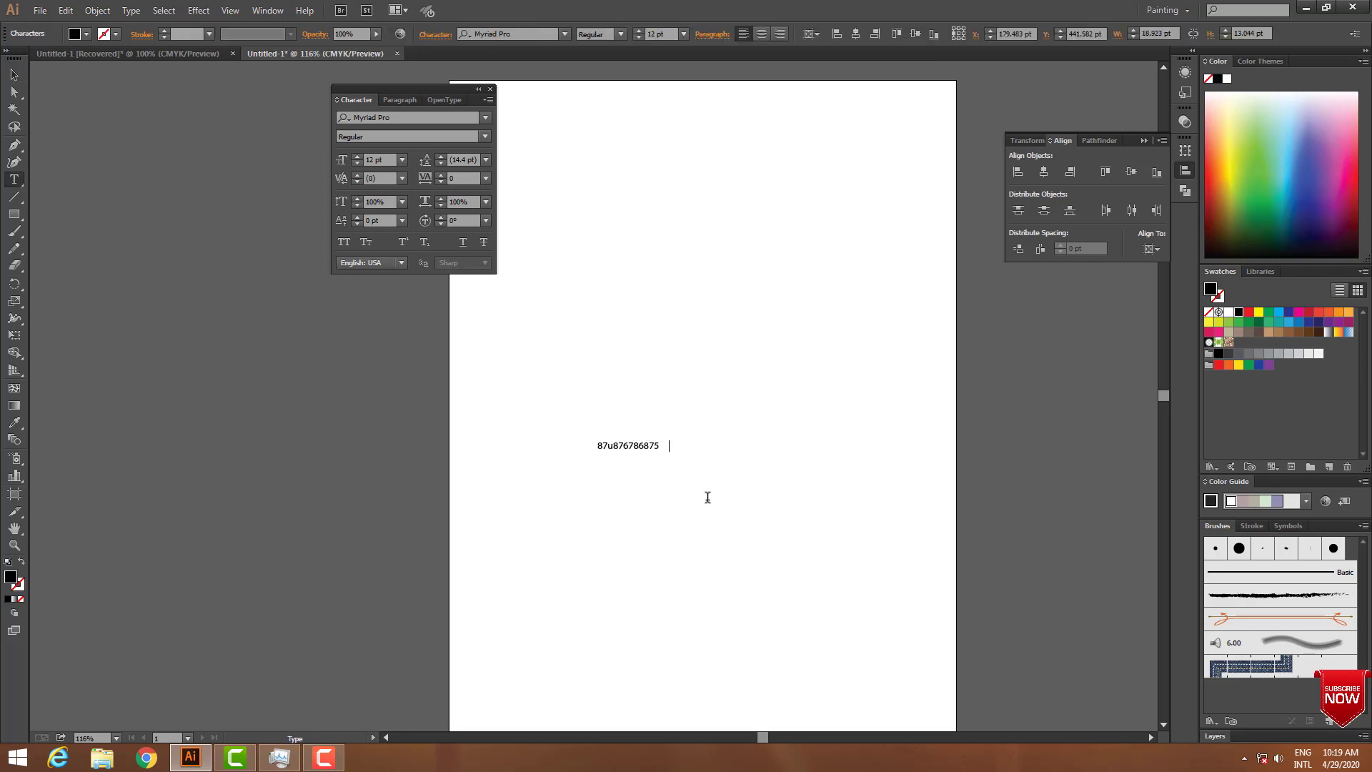
pyautogui.write('765')
pyautogui.press('Escape')
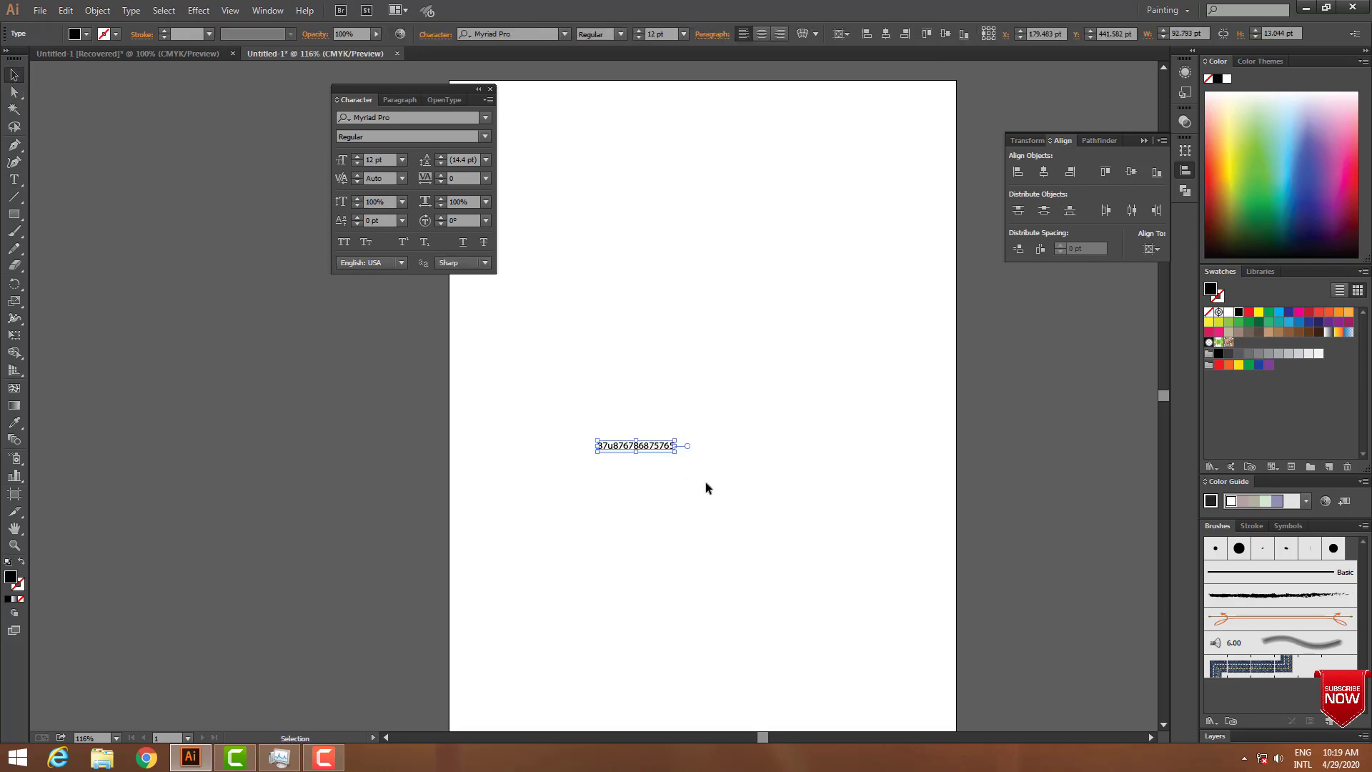
pyautogui.moveTo(674, 450)
pyautogui.mouseDown()
pyautogui.moveTo(992, 534)
pyautogui.moveTo(888, 426)
pyautogui.mouseUp()
pyautogui.click(818, 491)
pyautogui.click(723, 352)
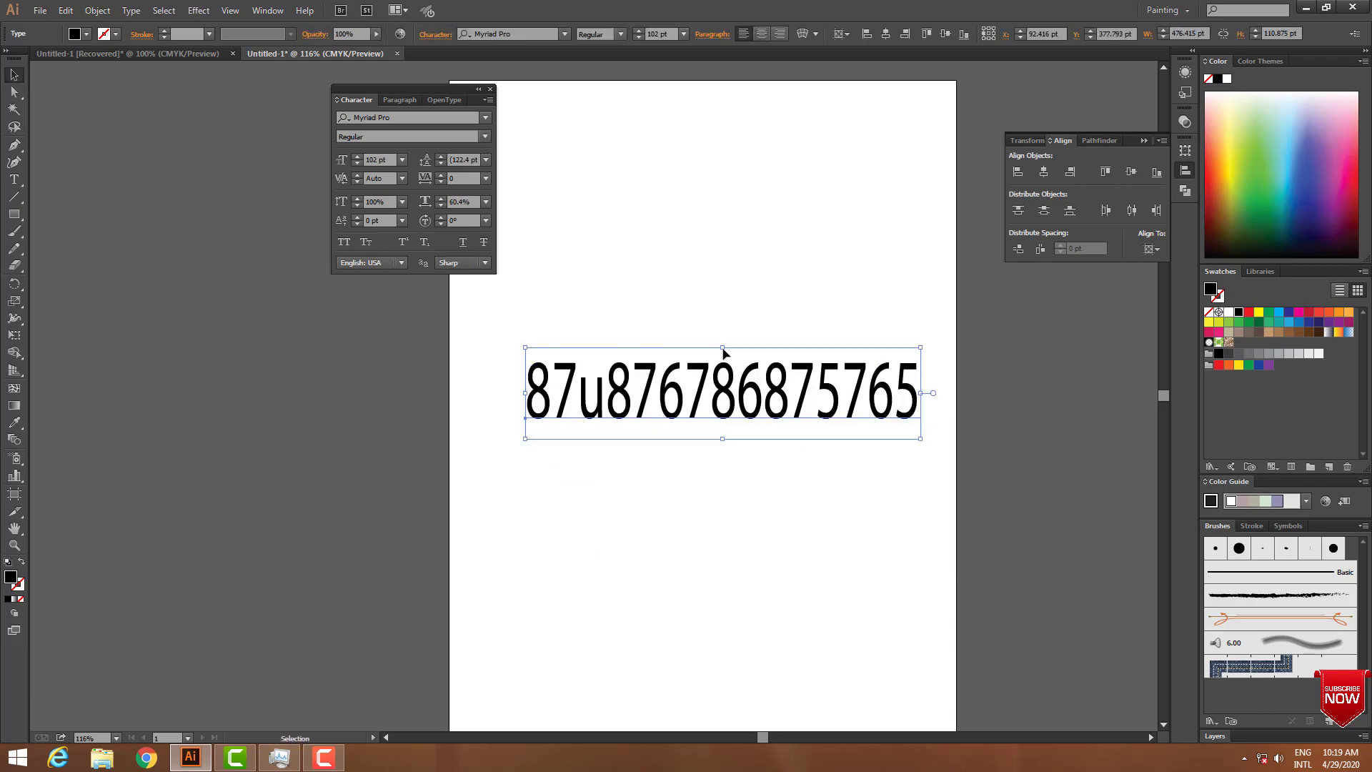
pyautogui.moveTo(723, 350); pyautogui.dragTo(723, 360)
pyautogui.click(40, 10)
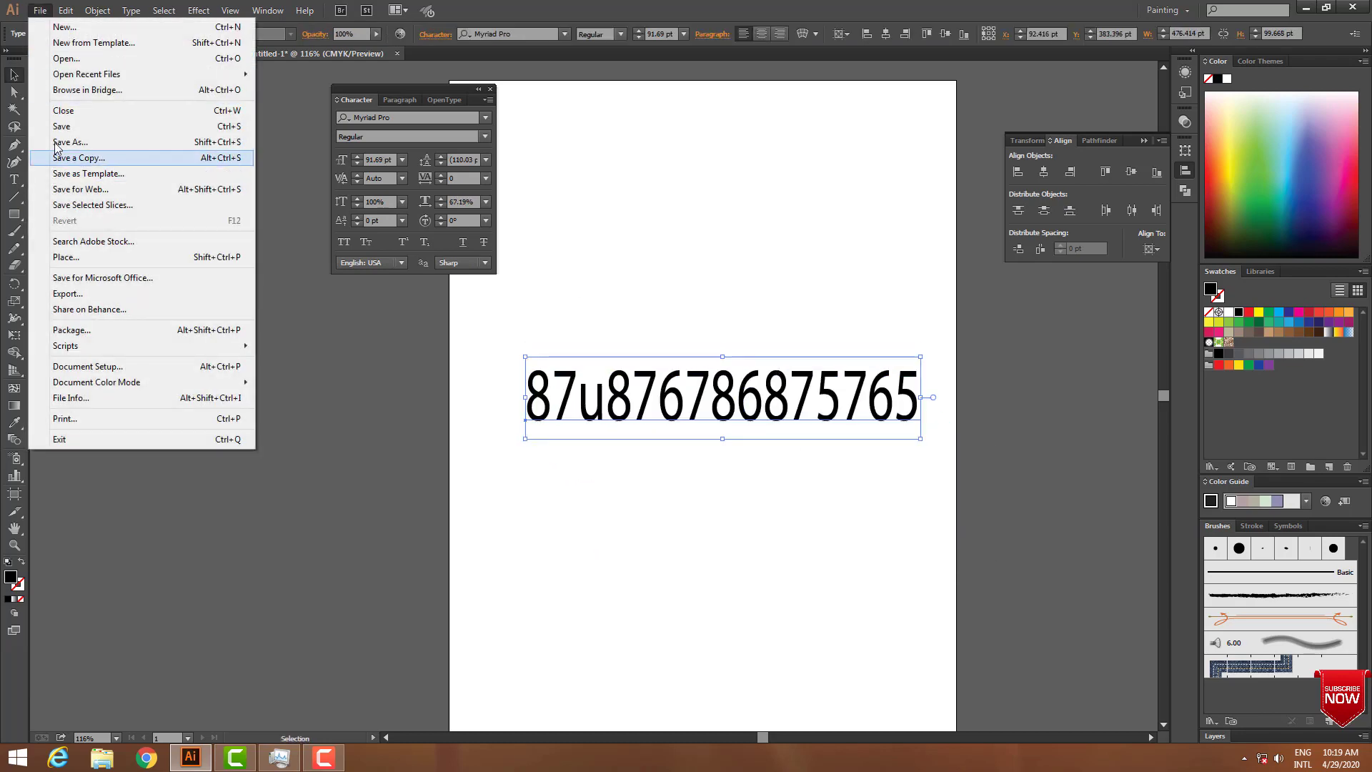
# View Untitled-1 [Recovered], then in Untitled-1 move the number text slightly left
pyautogui.click(110, 75)
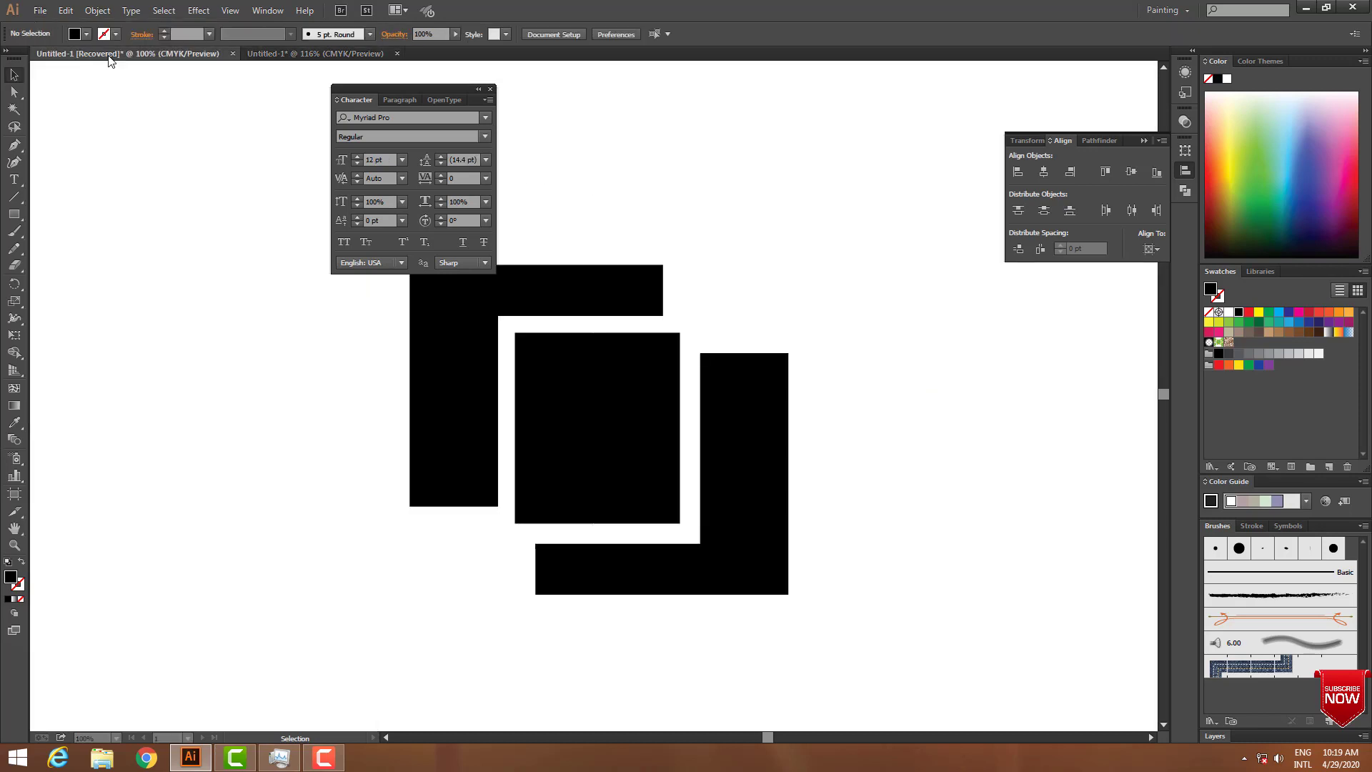
pyautogui.click(349, 55)
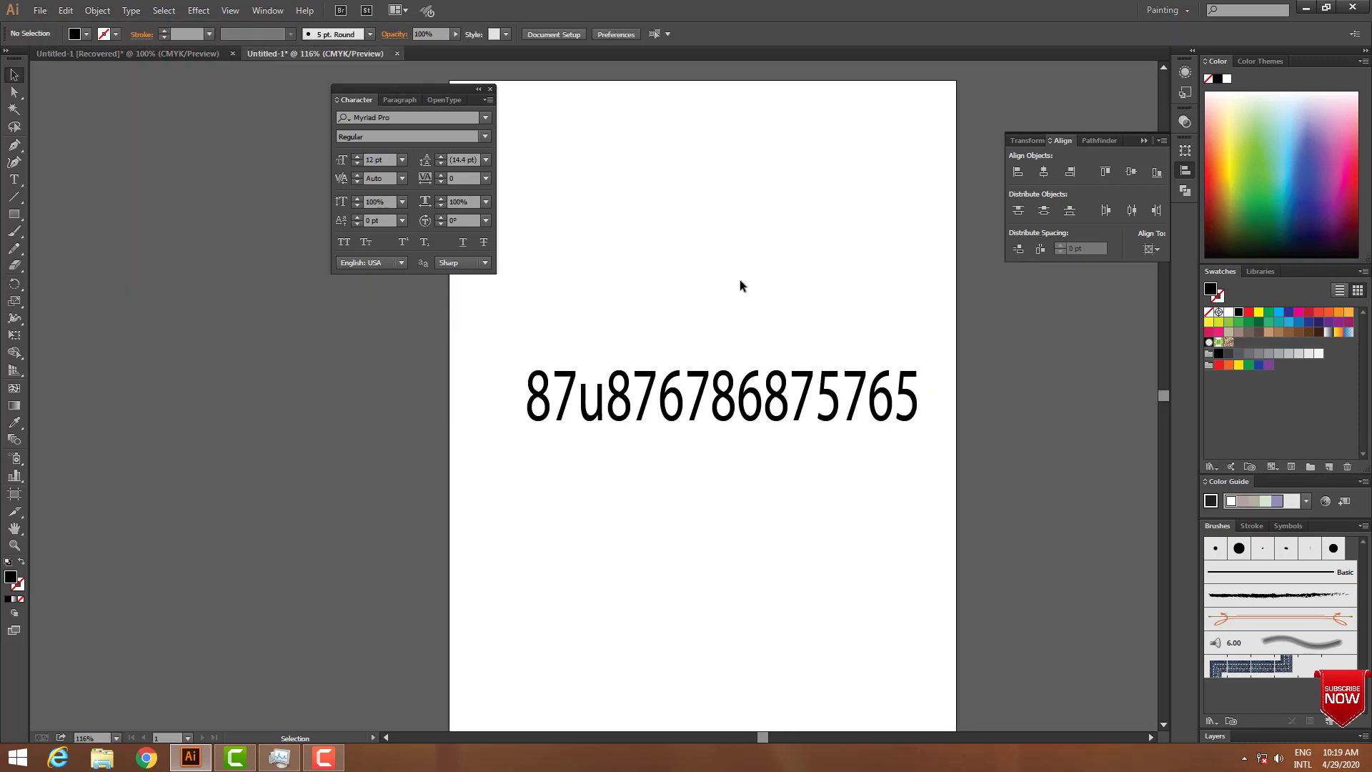
pyautogui.click(758, 400)
pyautogui.click(769, 529)
pyautogui.click(715, 400)
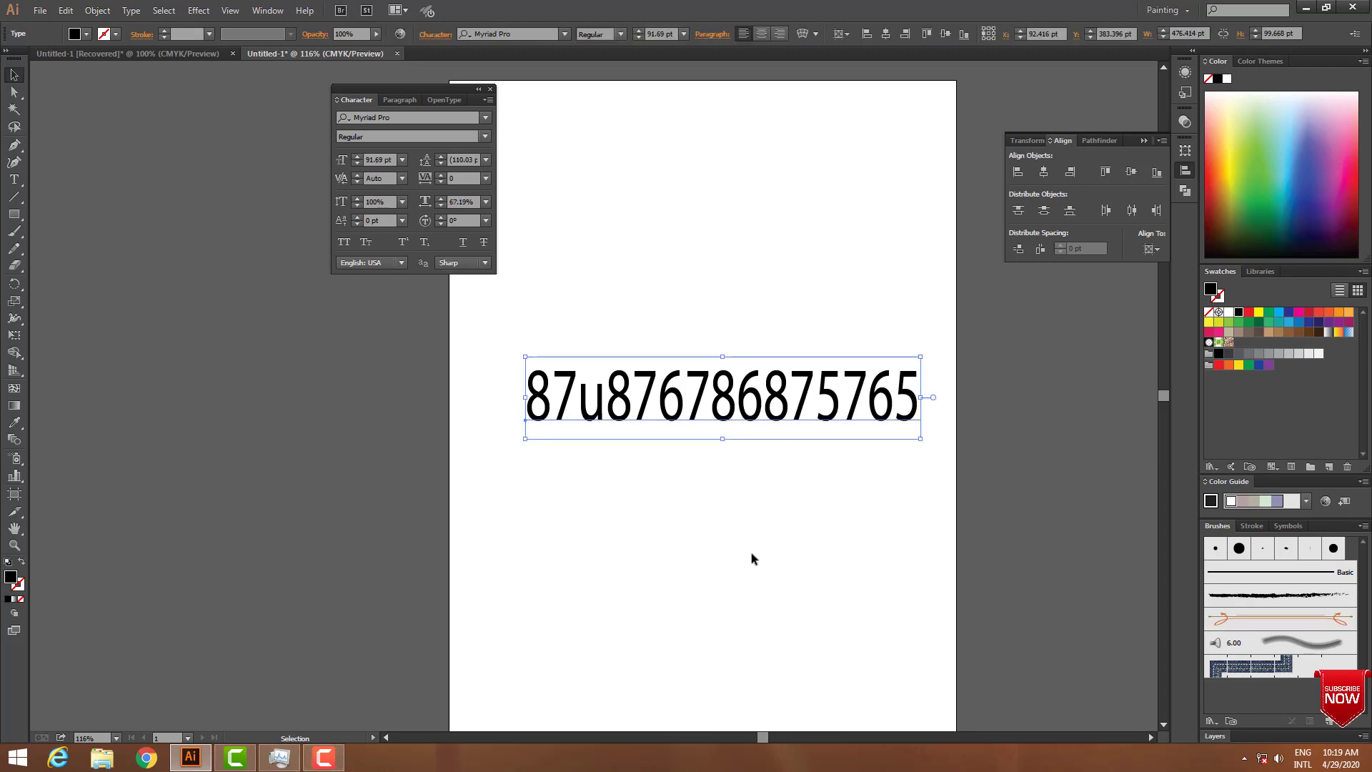
pyautogui.moveTo(782, 411); pyautogui.dragTo(776, 410)
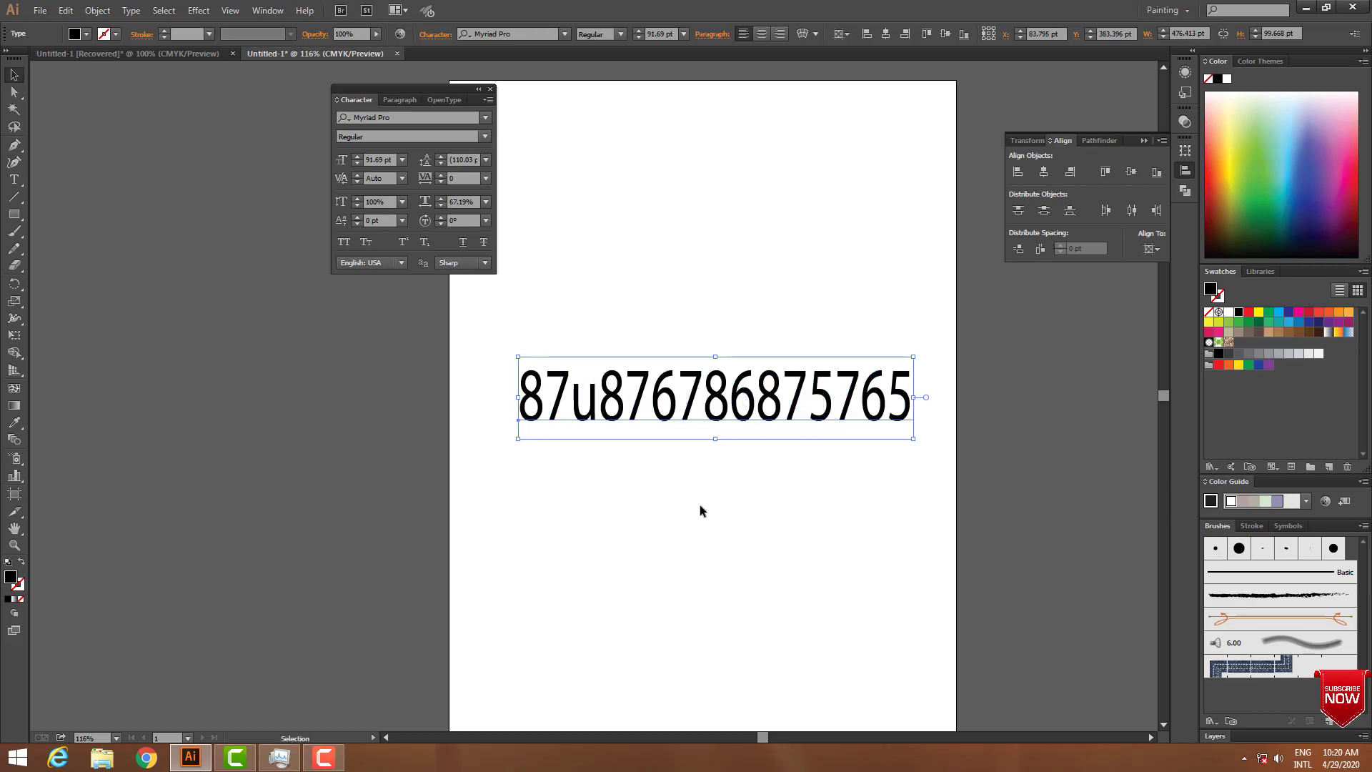